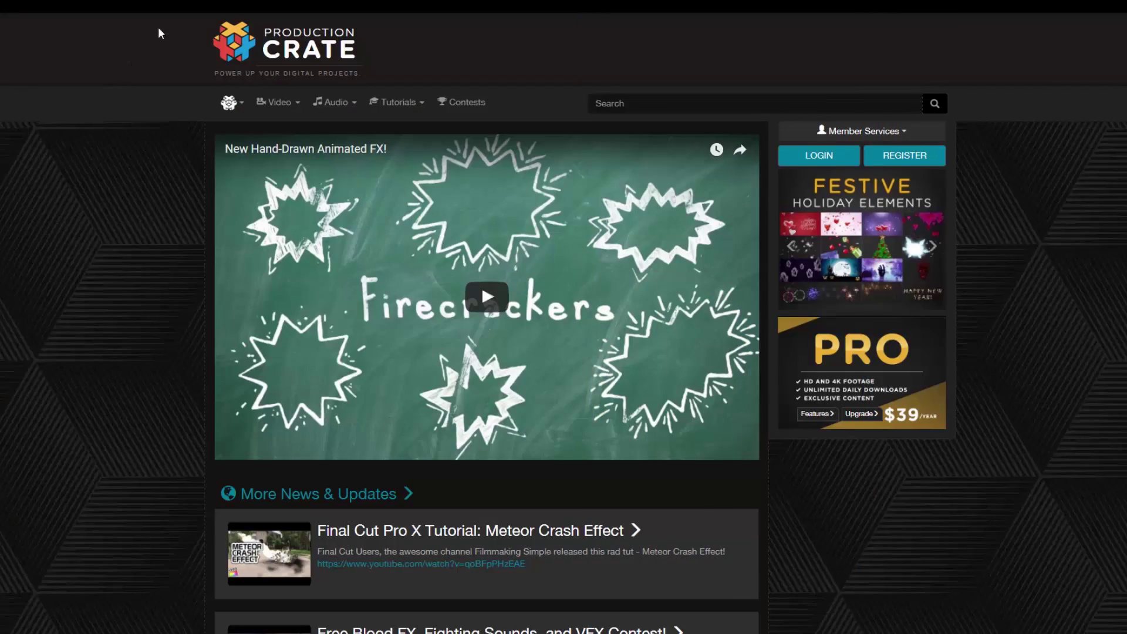
Go to ProductionCrate's Motion Graphics Transitions page and scroll through the matte thumbnails.
left_click(277, 102)
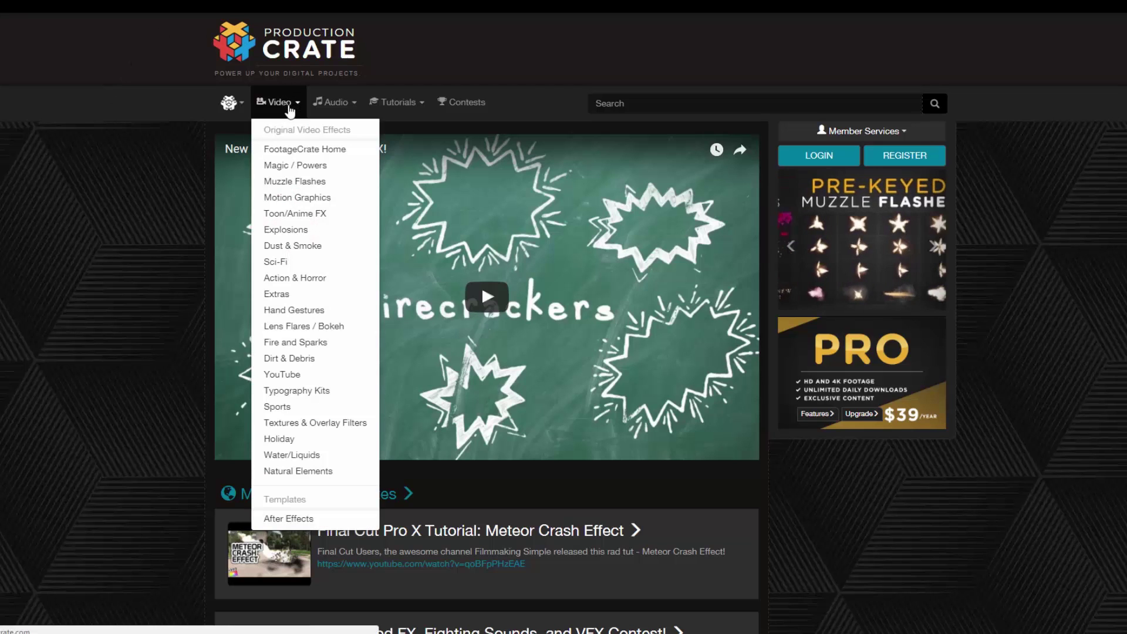
mouse_move(302, 200)
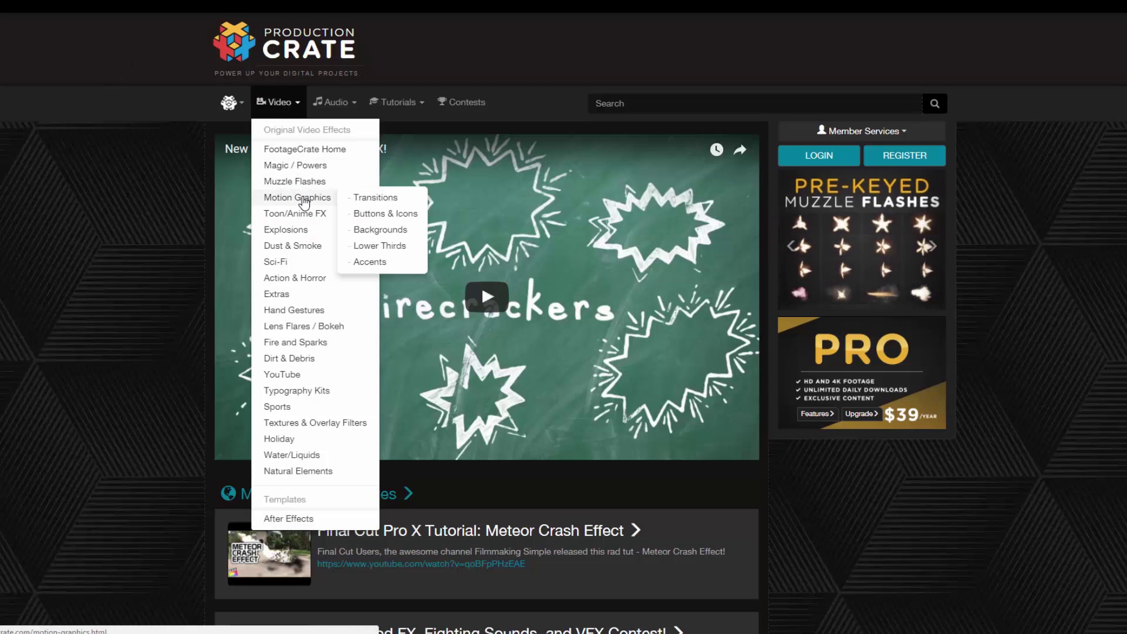
left_click(394, 207)
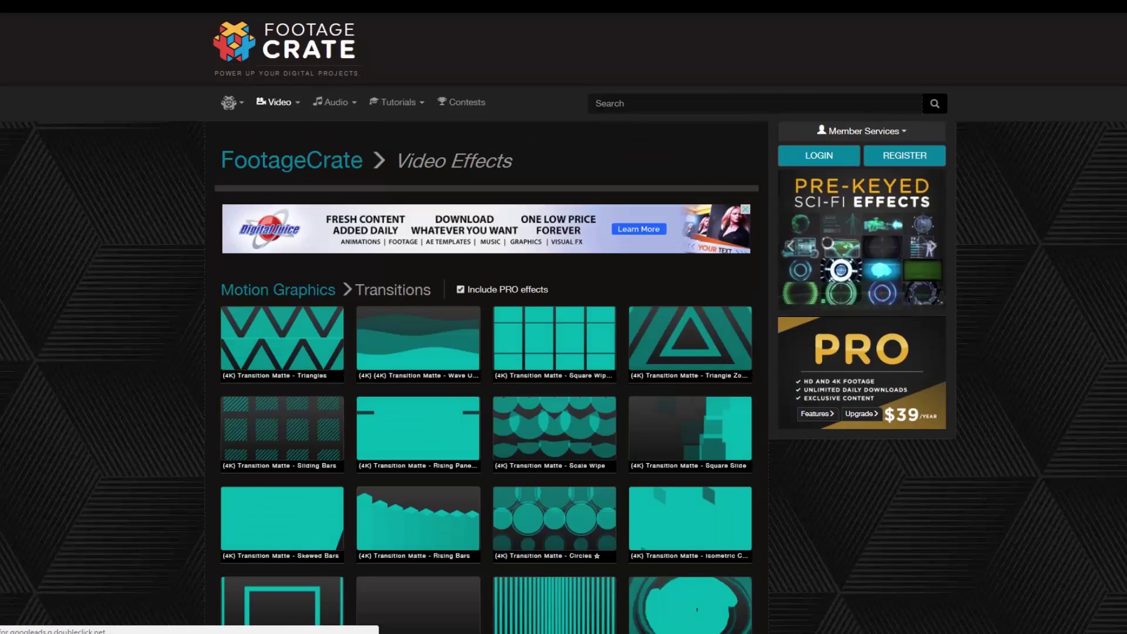
scroll(564, 323, "down", 1)
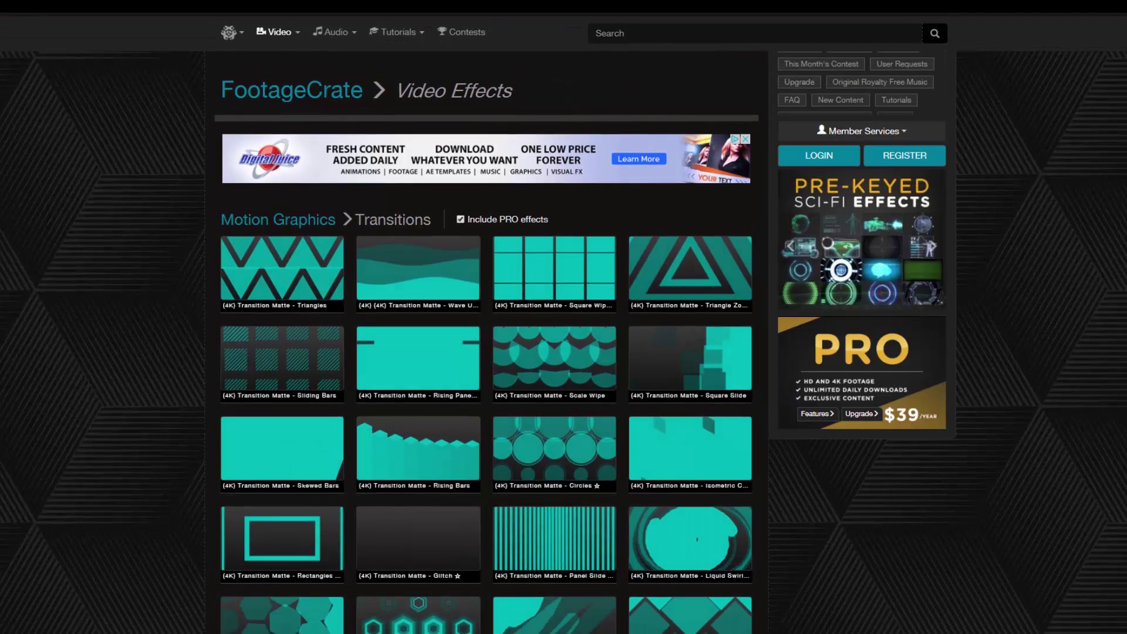
scroll(564, 323, "down", 1)
scroll(486, 352, "down", 2)
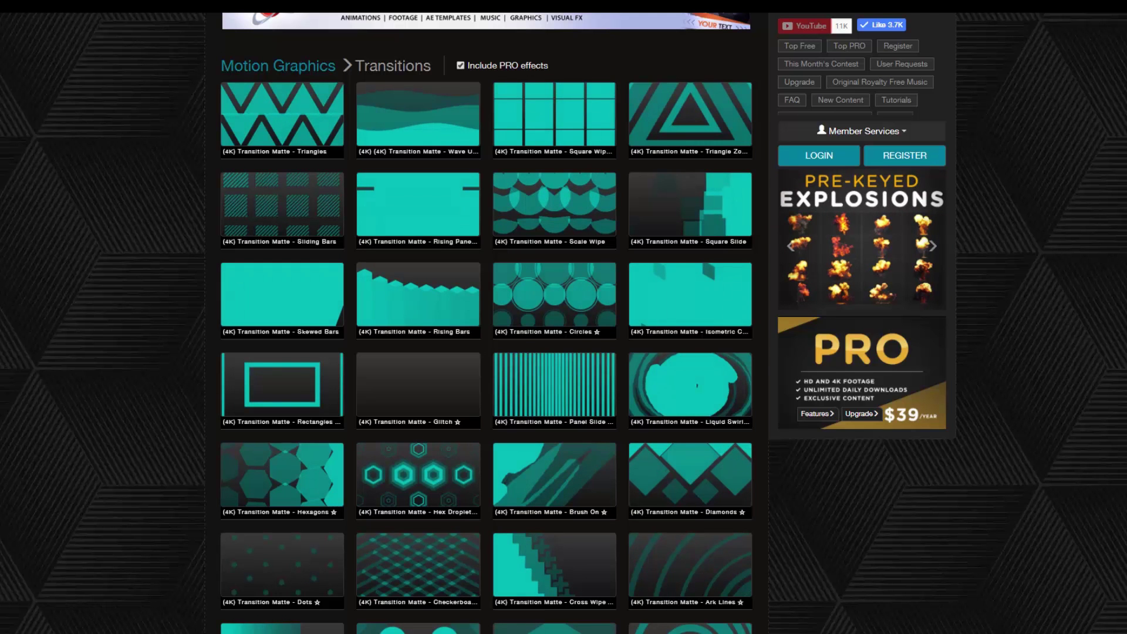
scroll(486, 322, "down", 2)
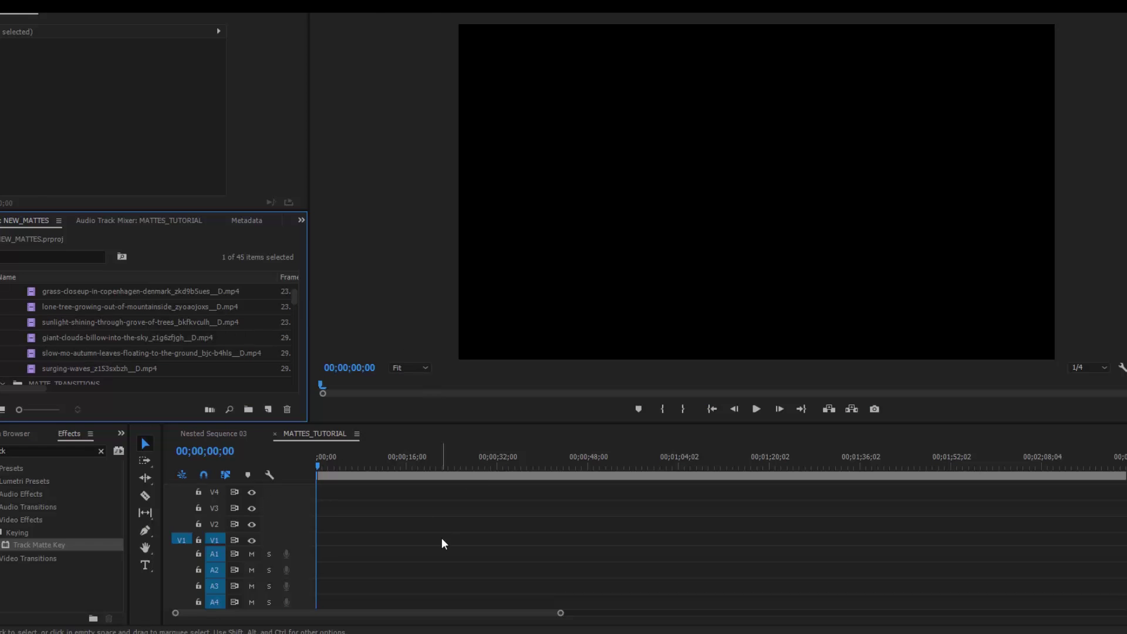
Place the slow-mo-autumn-leaves clip at the start of V1 and scrub through it.
left_click(339, 463)
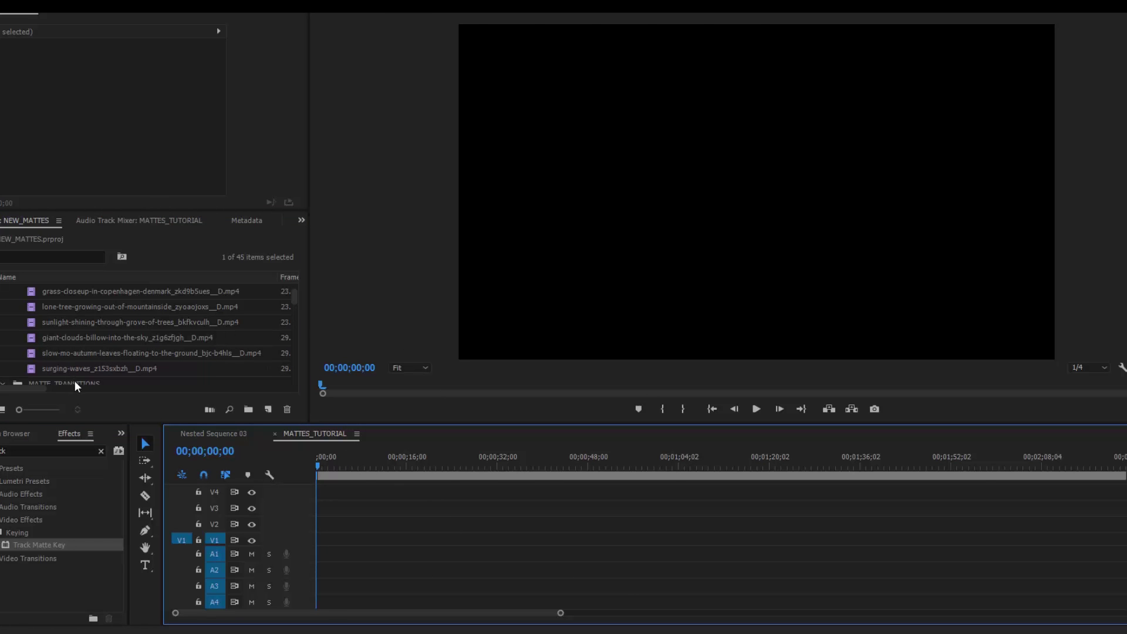
left_click_drag(42, 354, 309, 550)
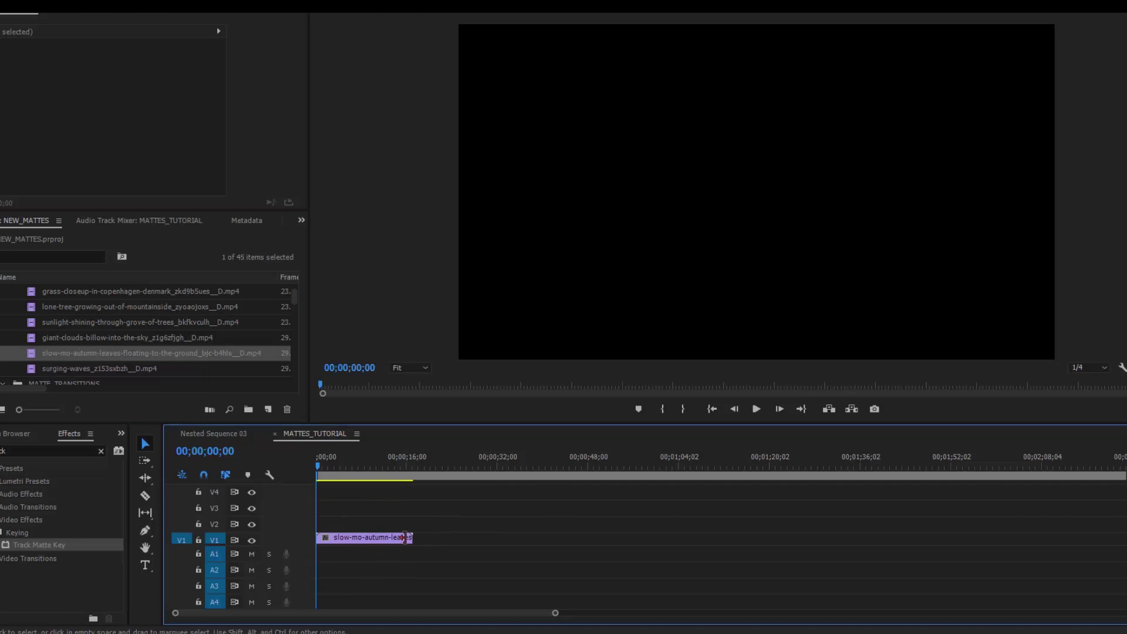
left_click(352, 471)
left_click_drag(355, 473, 356, 473)
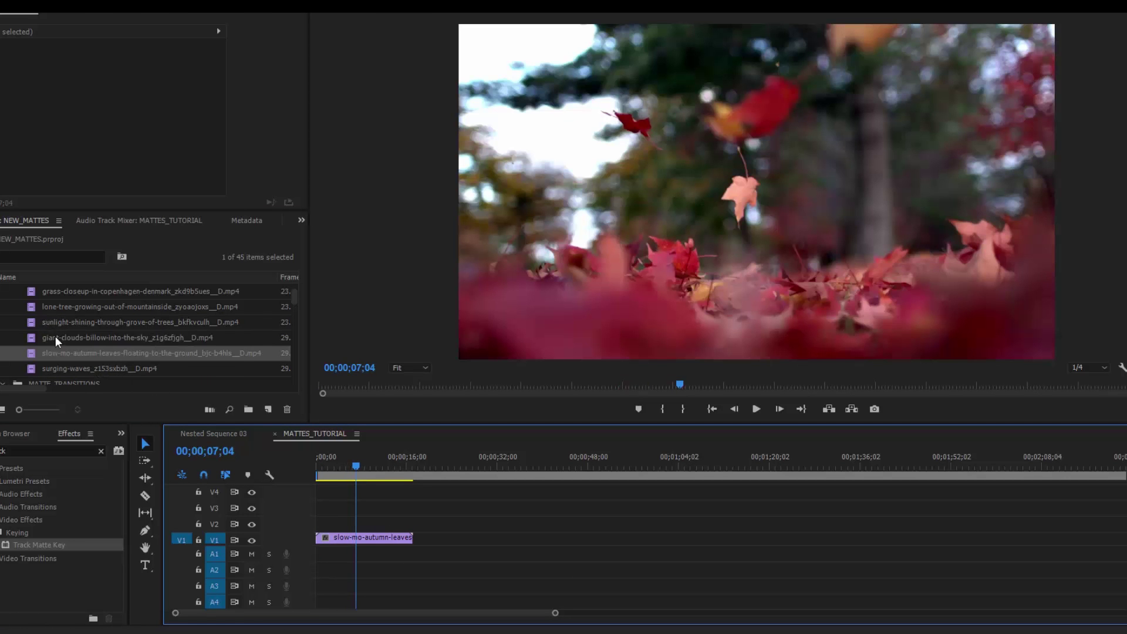
Add the giant-clouds clip after the leaves on V1 and preview the cut near 00;00;04;16.
left_click_drag(31, 337, 346, 537)
key("Home")
key("space")
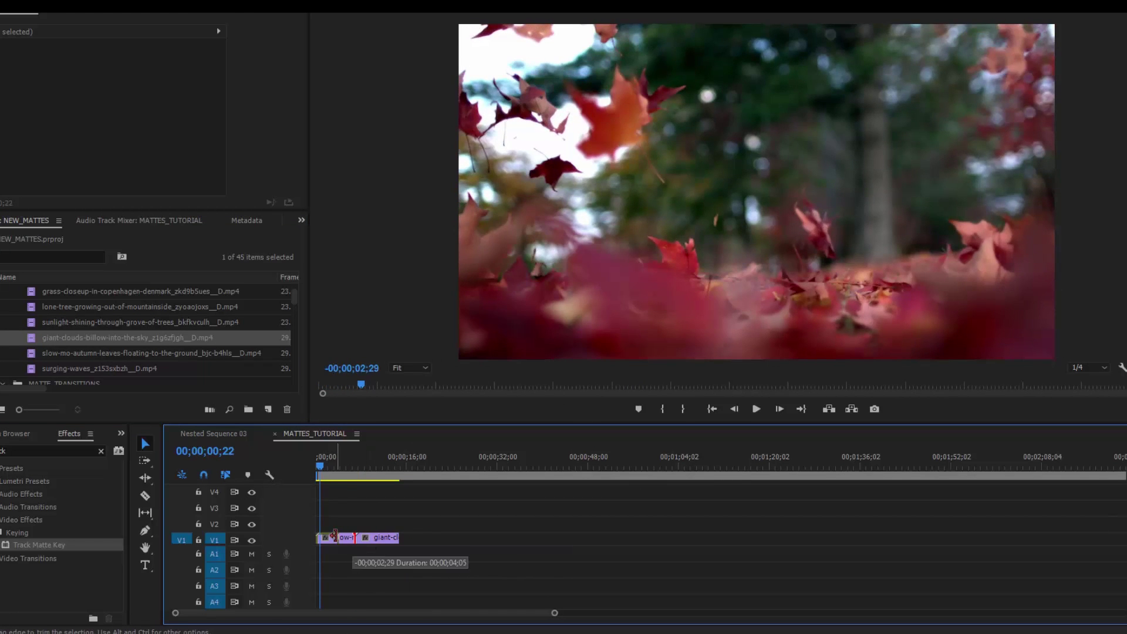
left_click(337, 470)
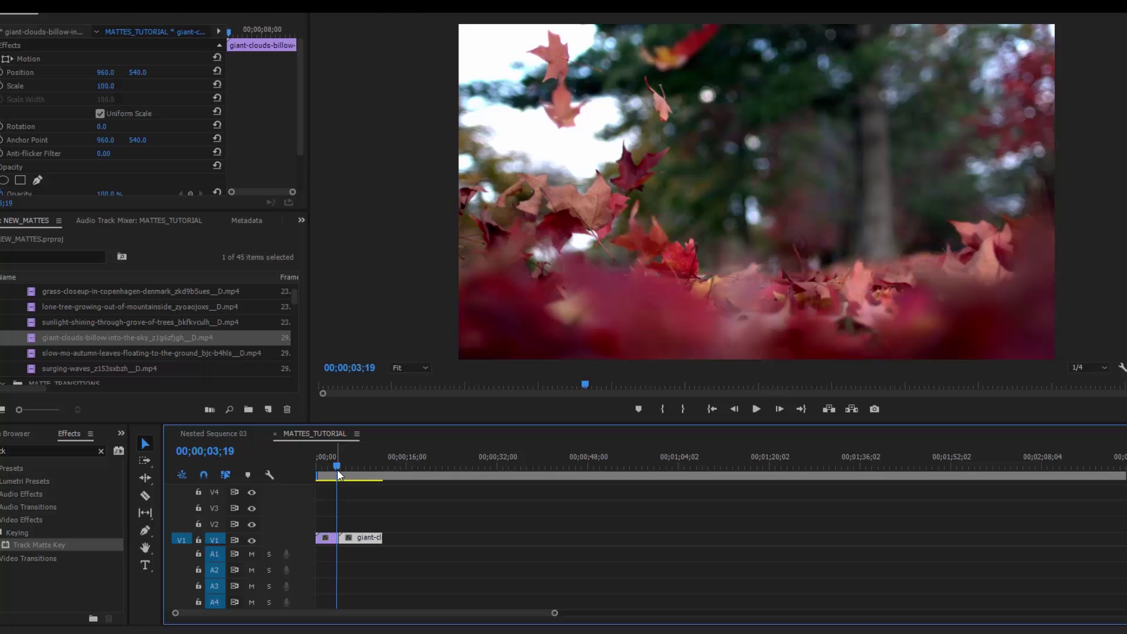
left_click_drag(337, 469, 349, 472)
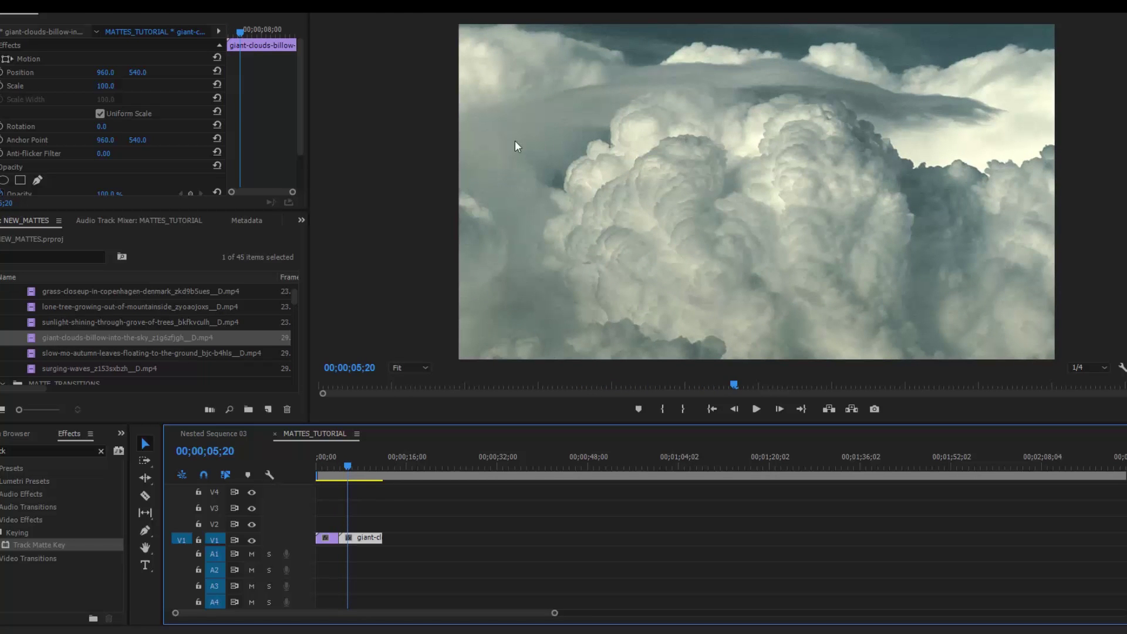
left_click_drag(335, 475, 344, 478)
Open the MATTE_TRANSITIONS bin and place HexDroplets.mov on V2, aligned to the leaves-clouds cut.
scroll(297, 291, "up", 1)
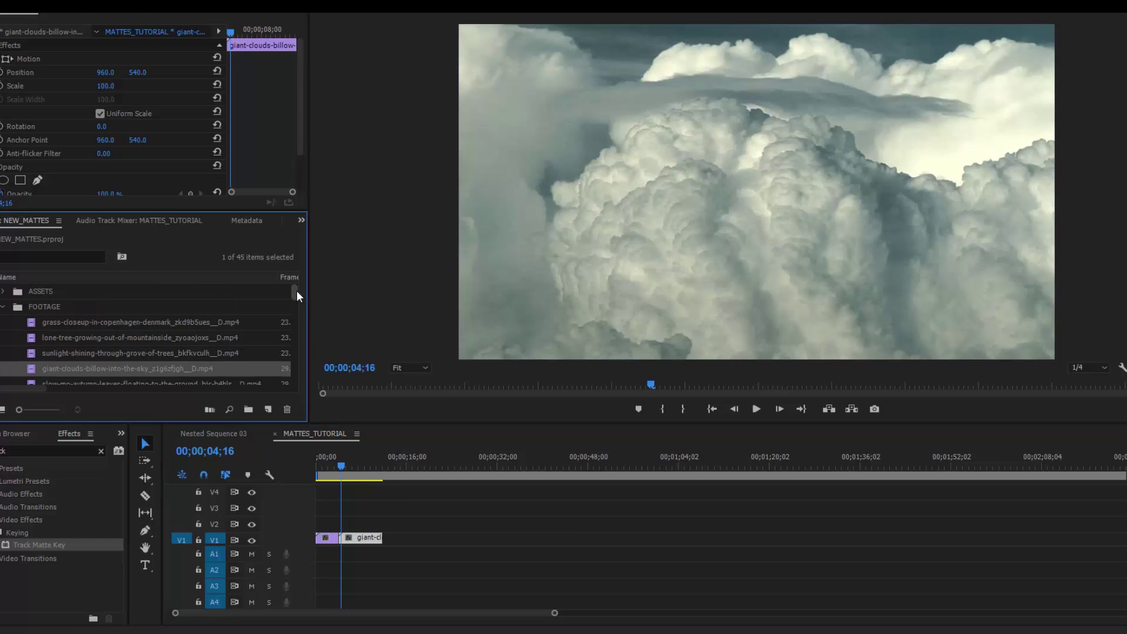
left_click(3, 307)
left_click(59, 322)
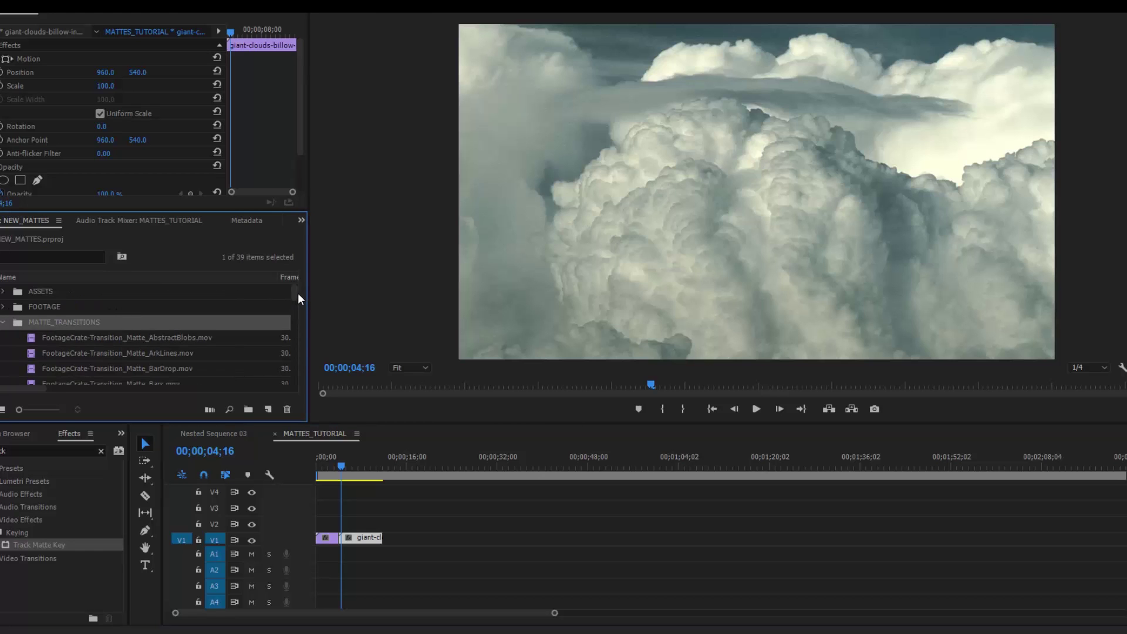
left_click_drag(294, 292, 295, 331)
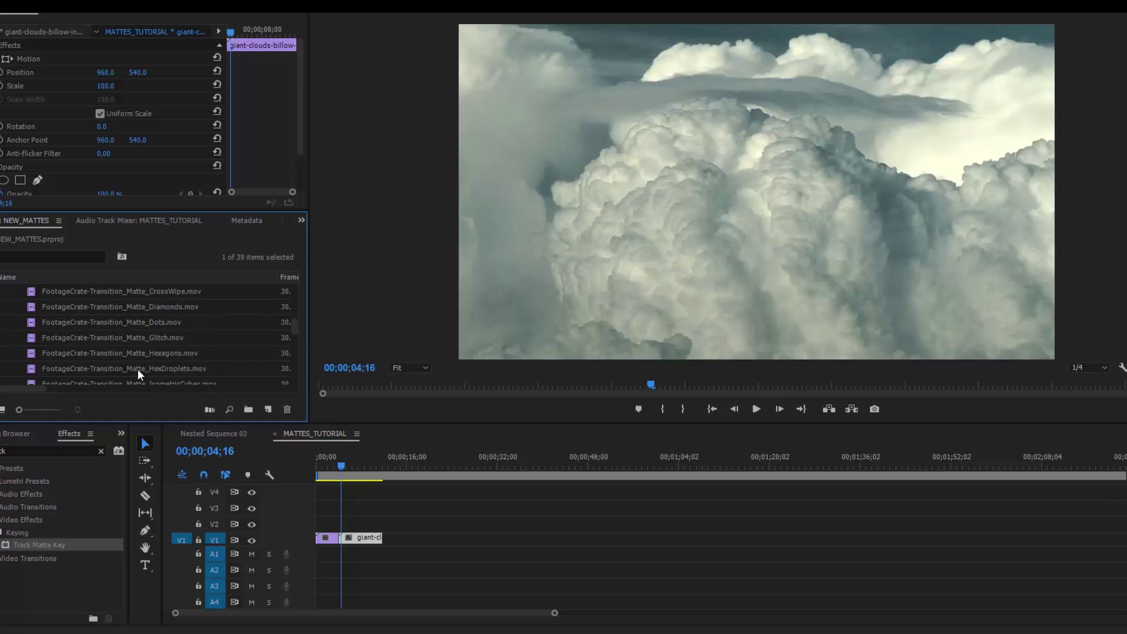
left_click_drag(132, 367, 378, 525)
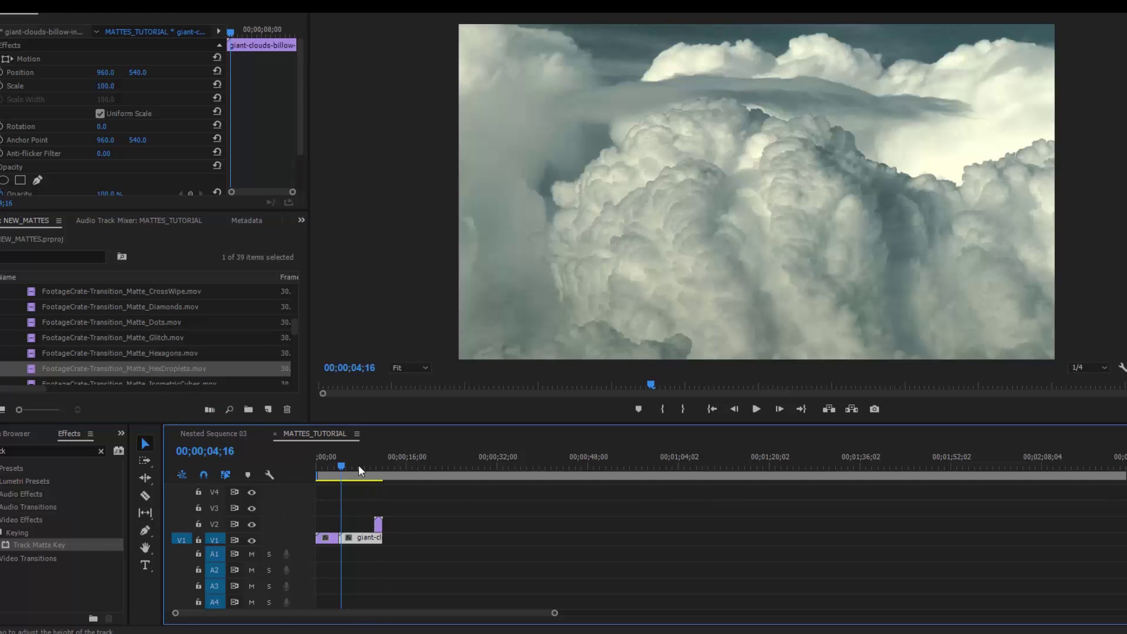
left_click_drag(378, 523, 342, 526)
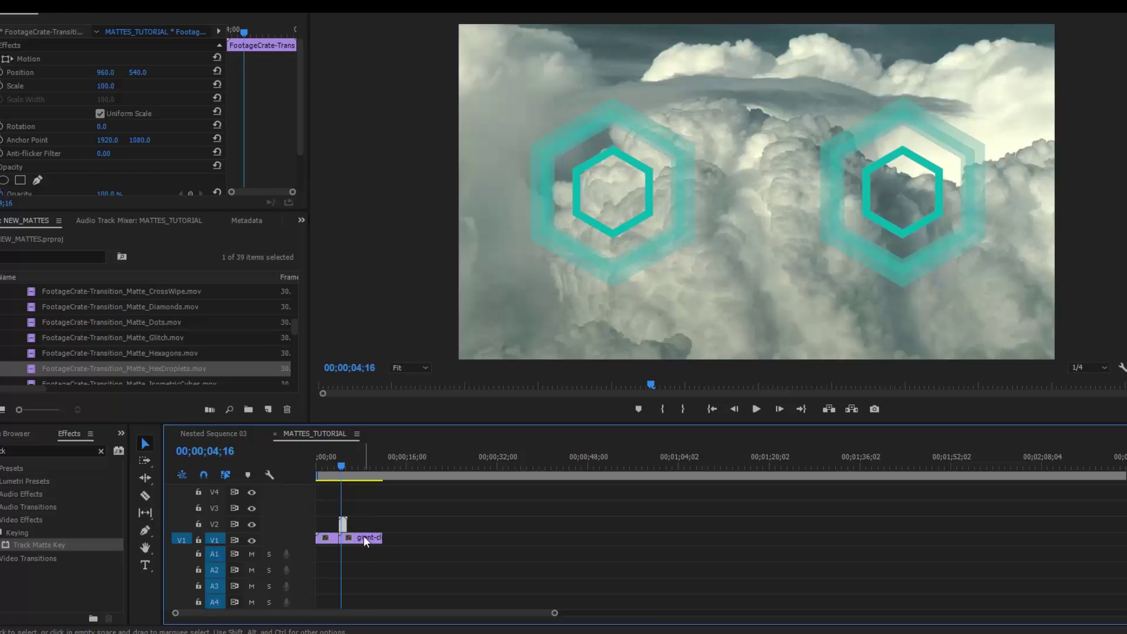
left_click(317, 525)
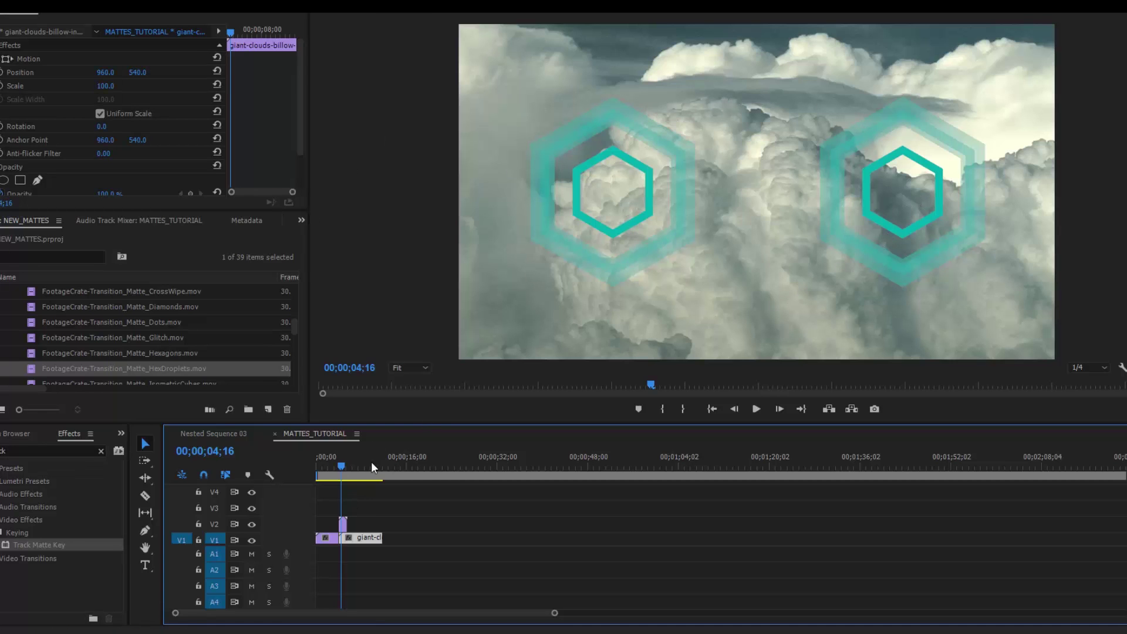
Set the HexDroplets matte's Motion Scale to 50 in Effect Controls.
left_click(342, 523)
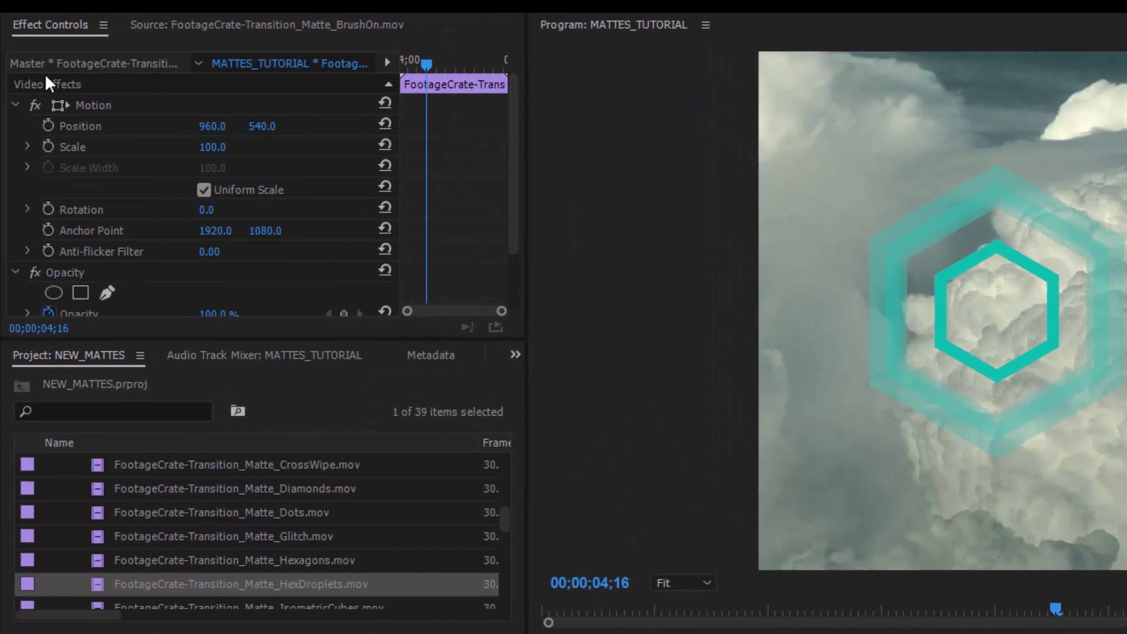
left_click(89, 103)
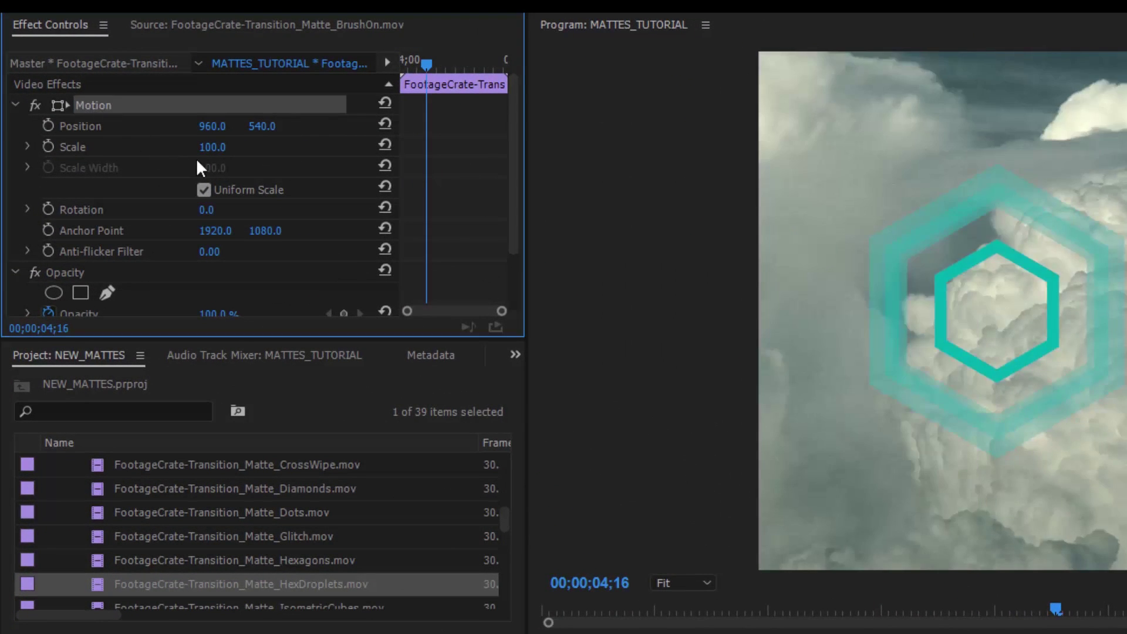
left_click(224, 145)
type("50")
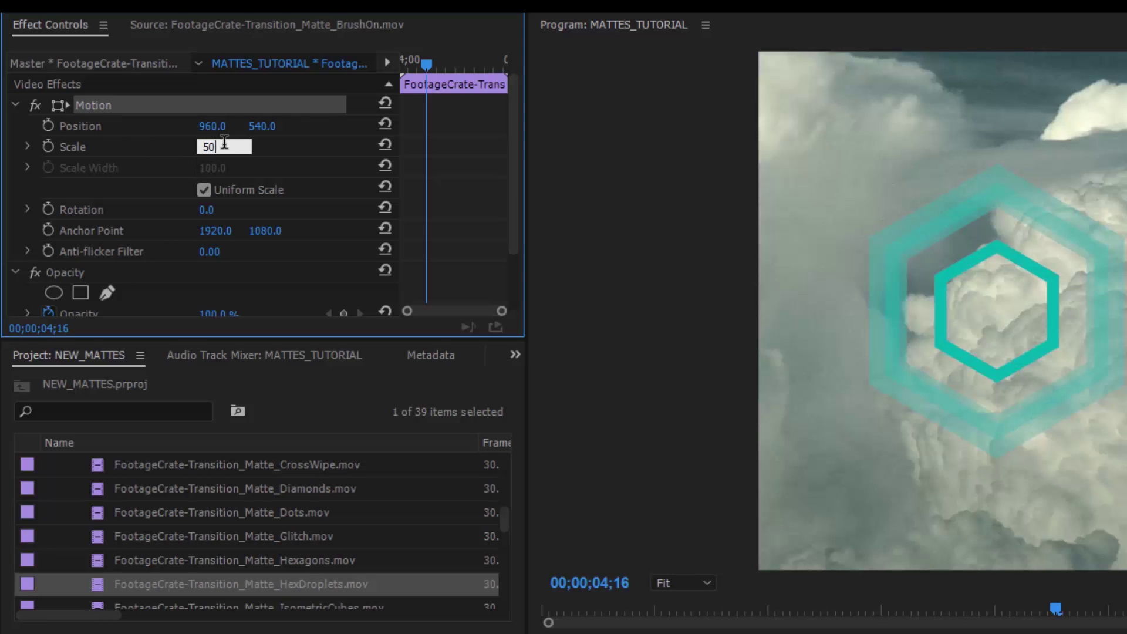
key("Return")
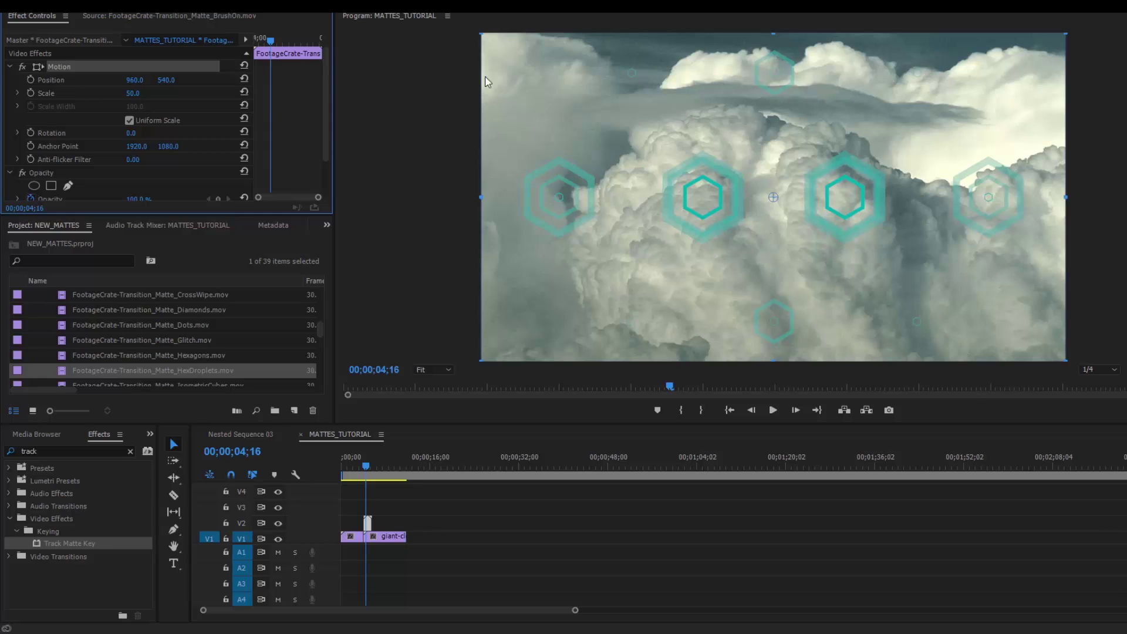
Keyframe the matte's Scale from its value before the transition up to 100 at 00;00;05;13.
left_click(405, 158)
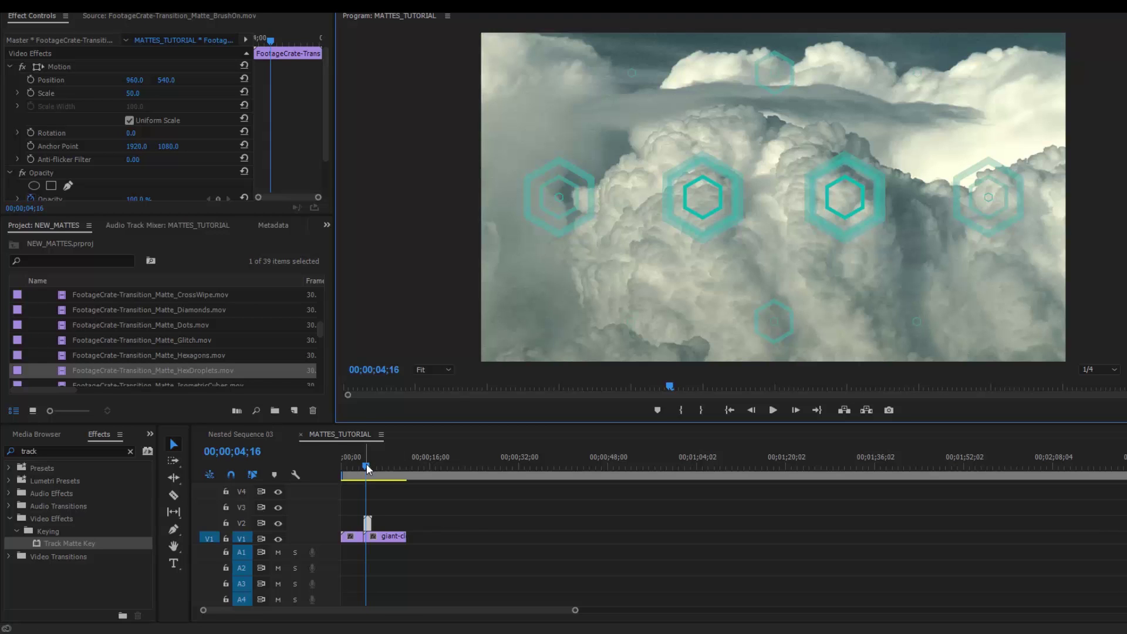
left_click_drag(367, 463, 364, 463)
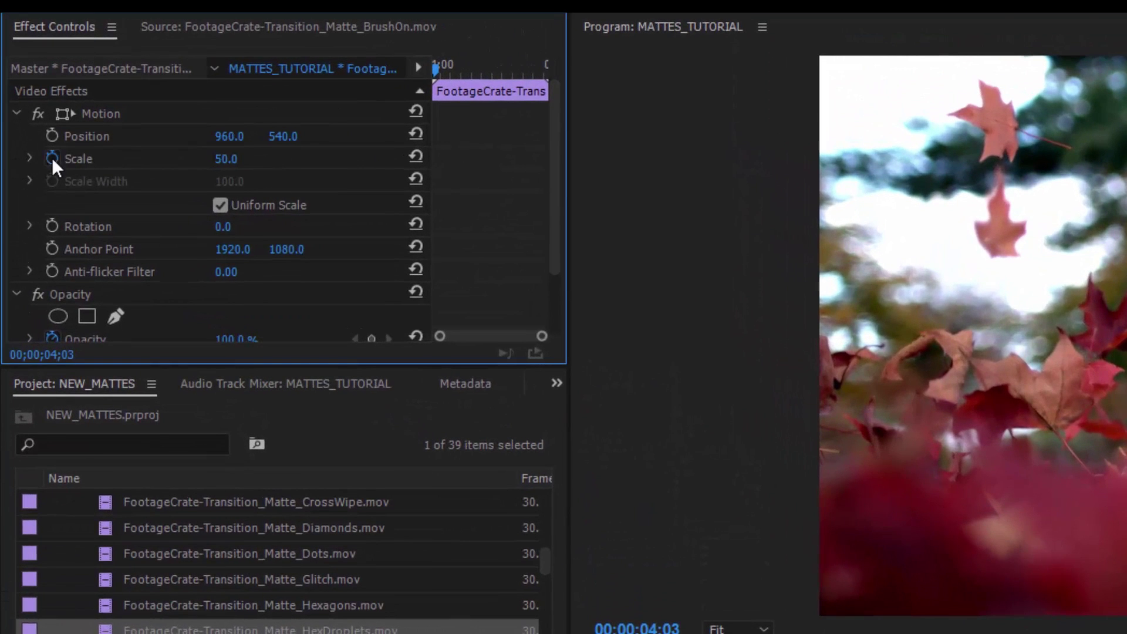
left_click(47, 144)
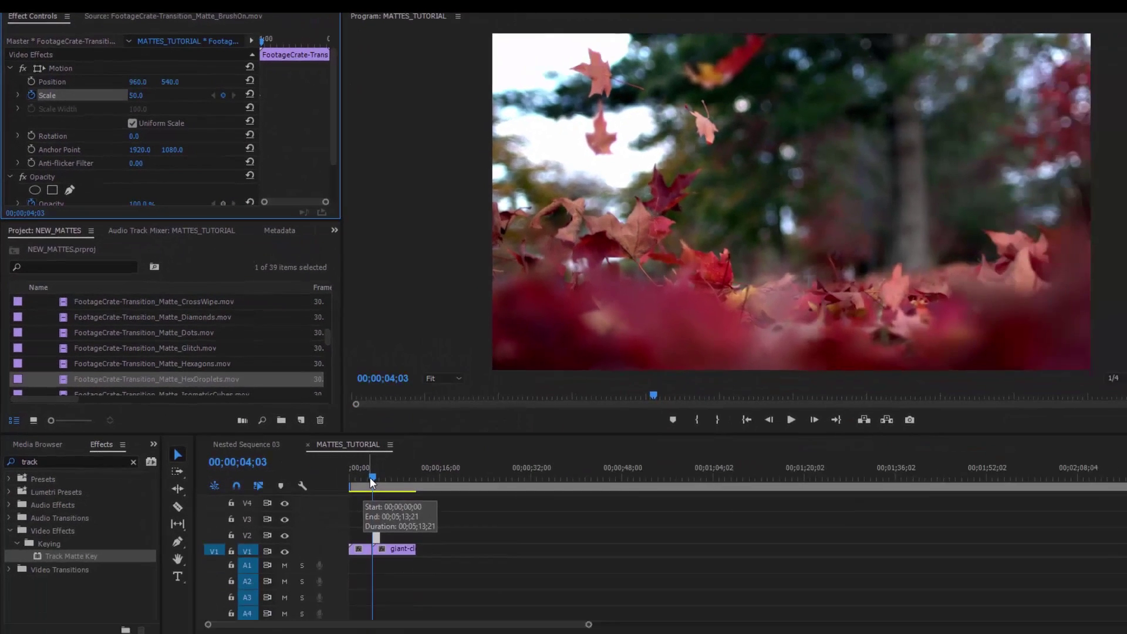
left_click_drag(362, 466, 369, 466)
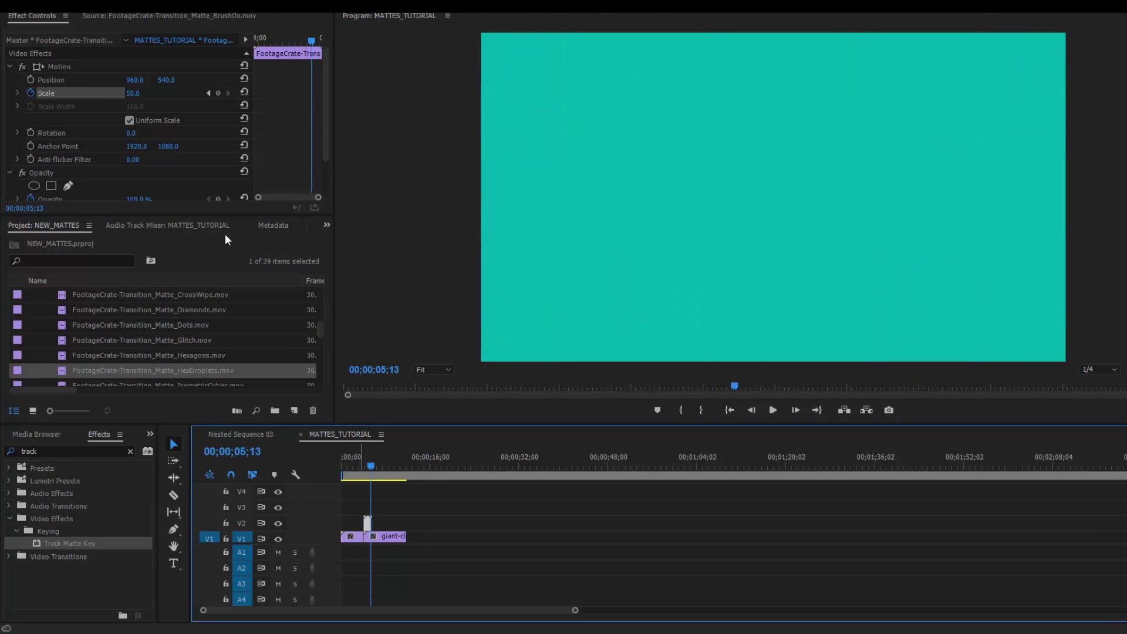
left_click(133, 93)
type("100")
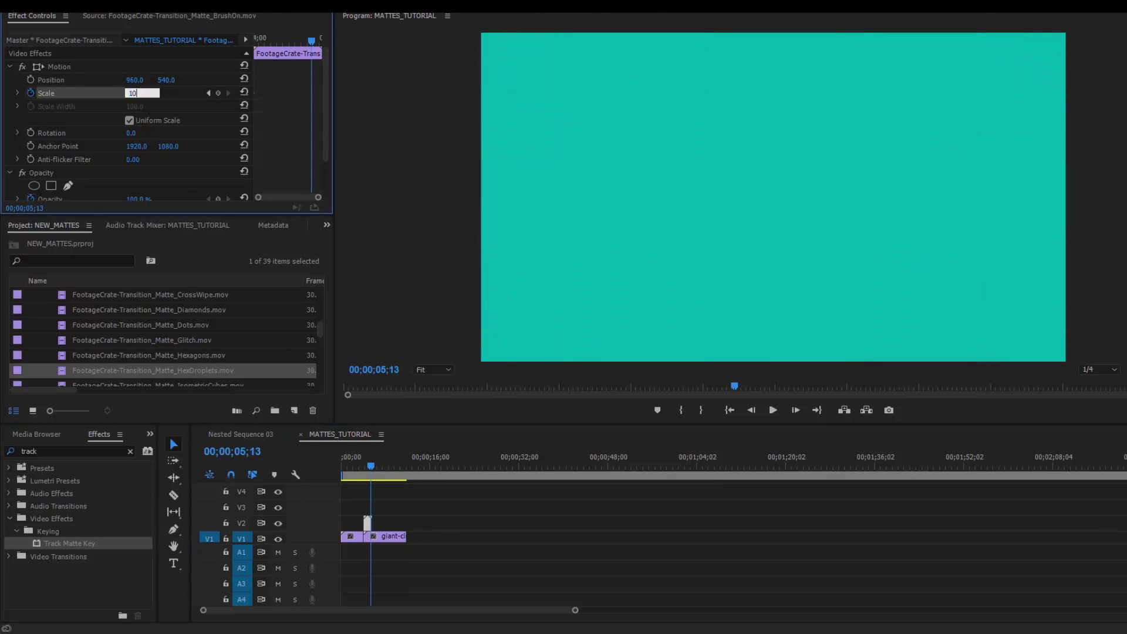
key("Return")
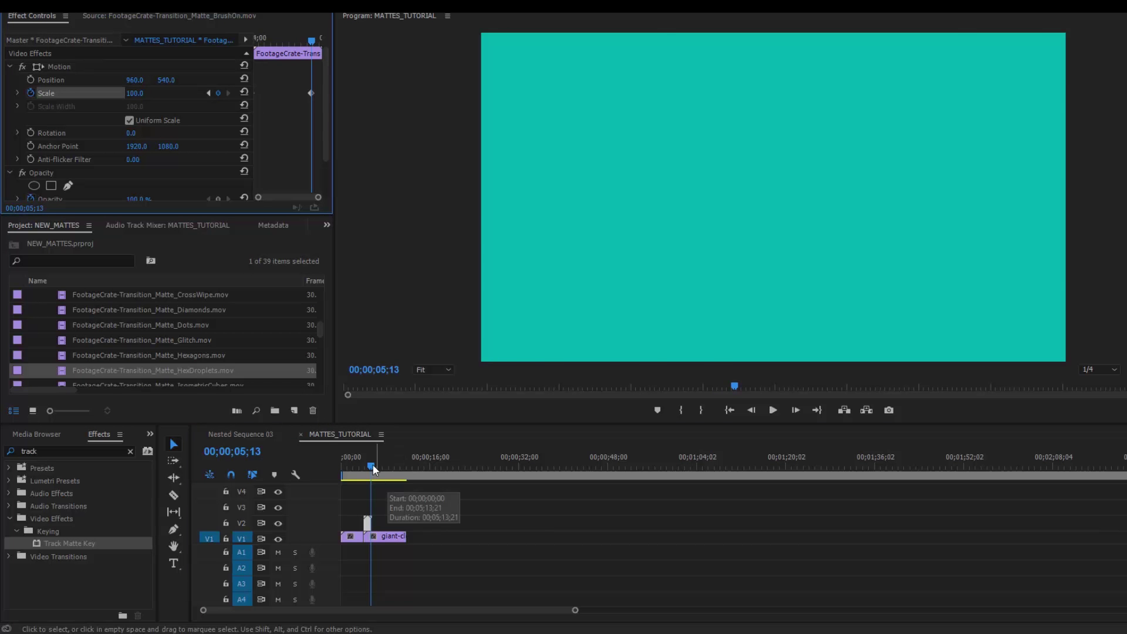
Play the scaling hexagon transition several times from just before it starts.
left_click(364, 465)
key("space")
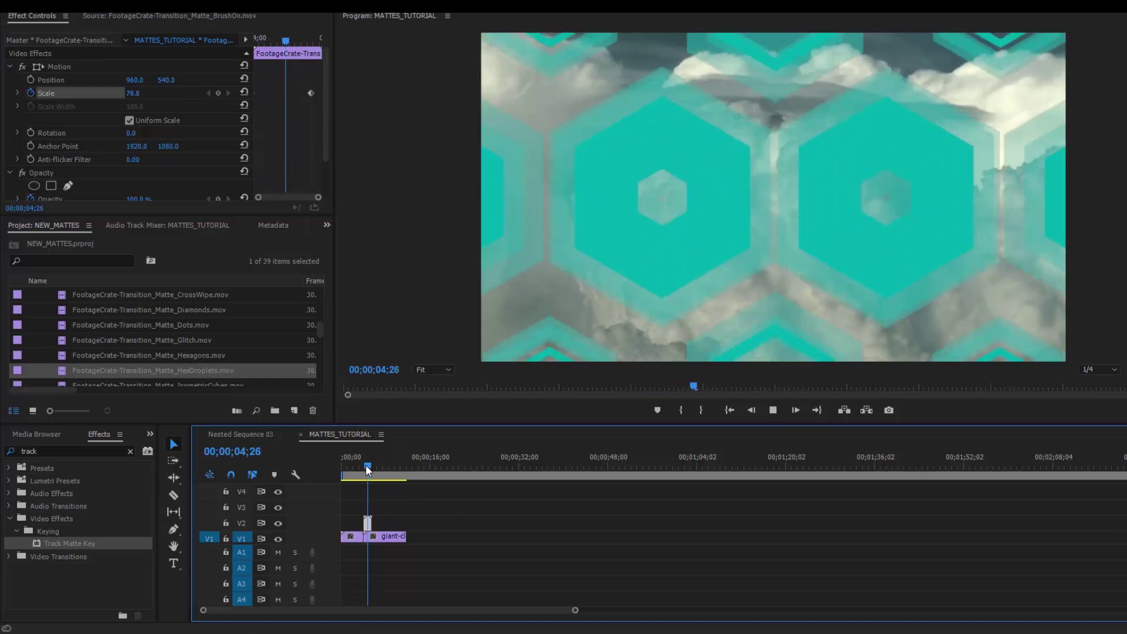
left_click(364, 463)
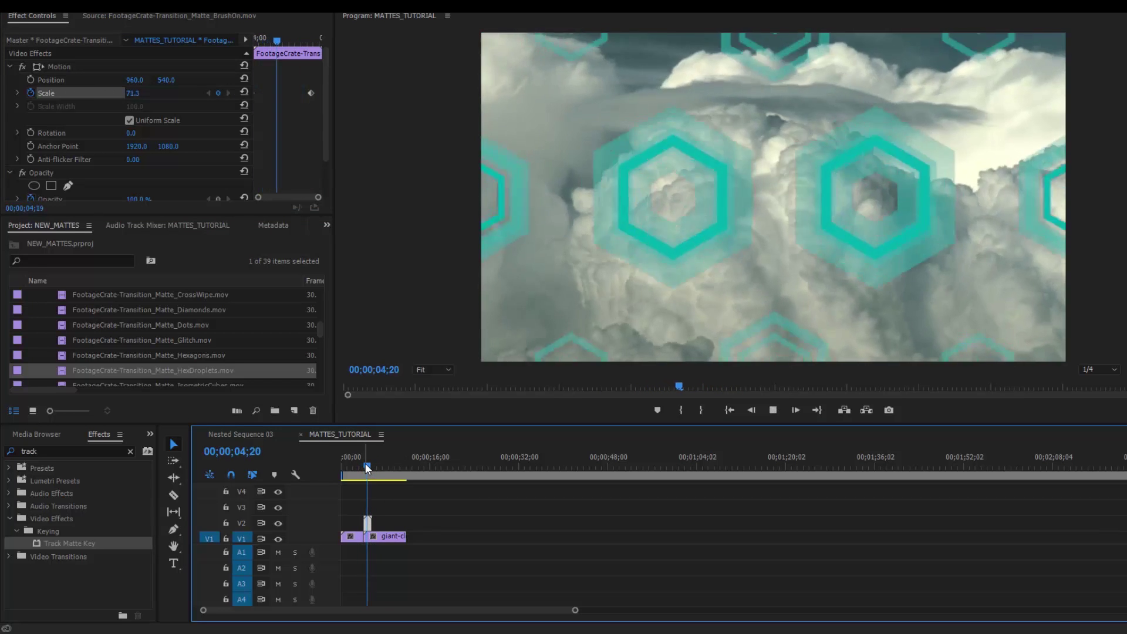
key("space")
left_click(364, 462)
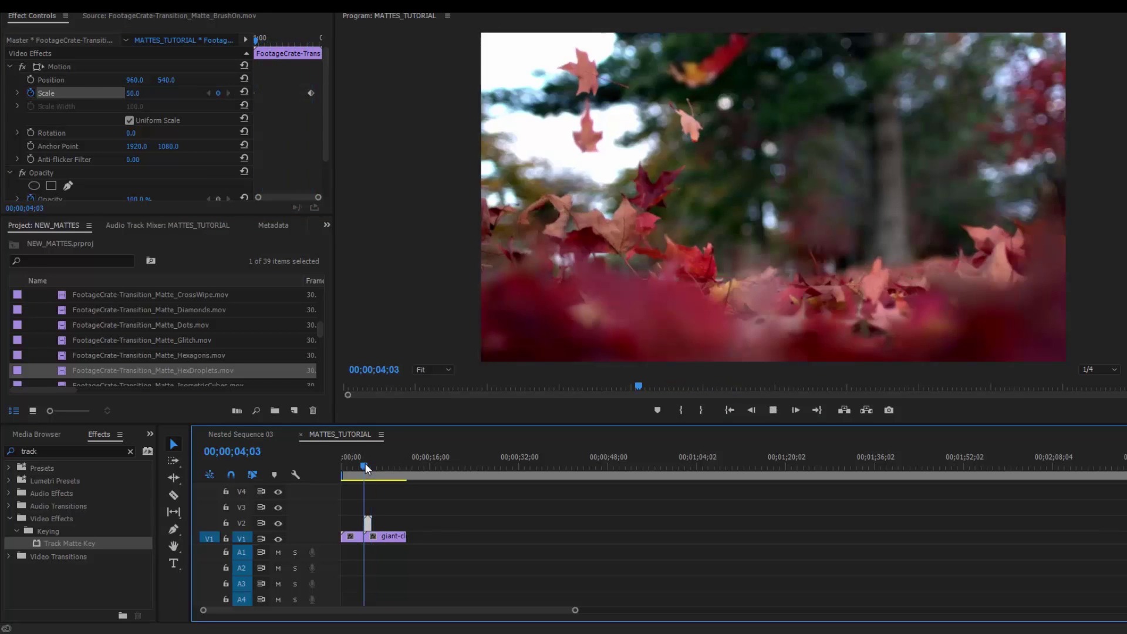
key("space")
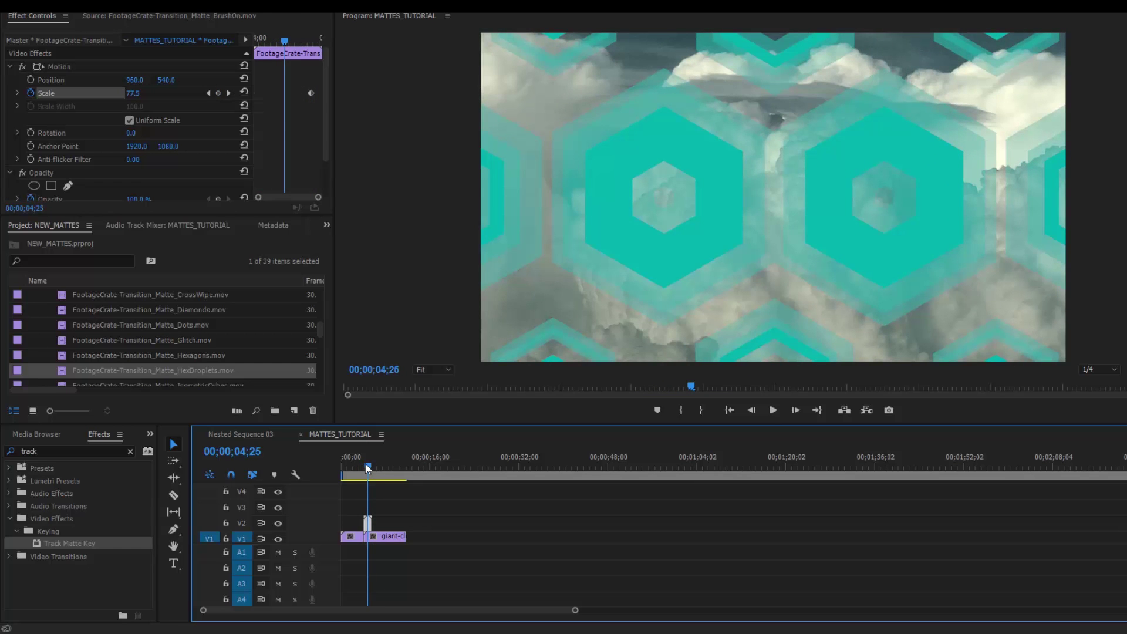
left_click(364, 463)
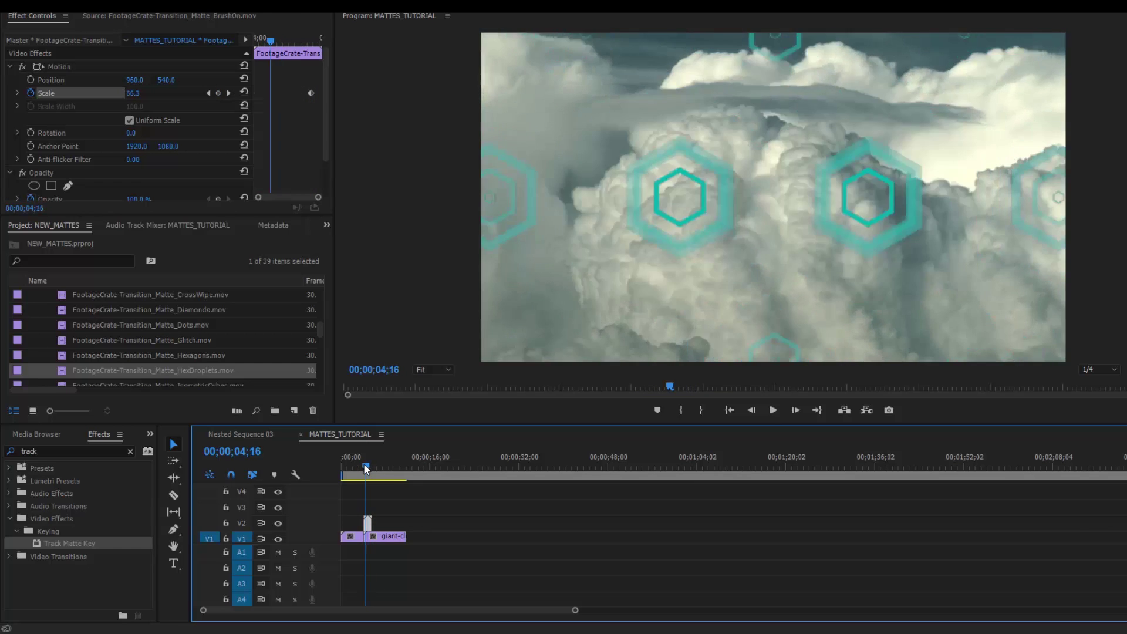
key("space")
key("space")
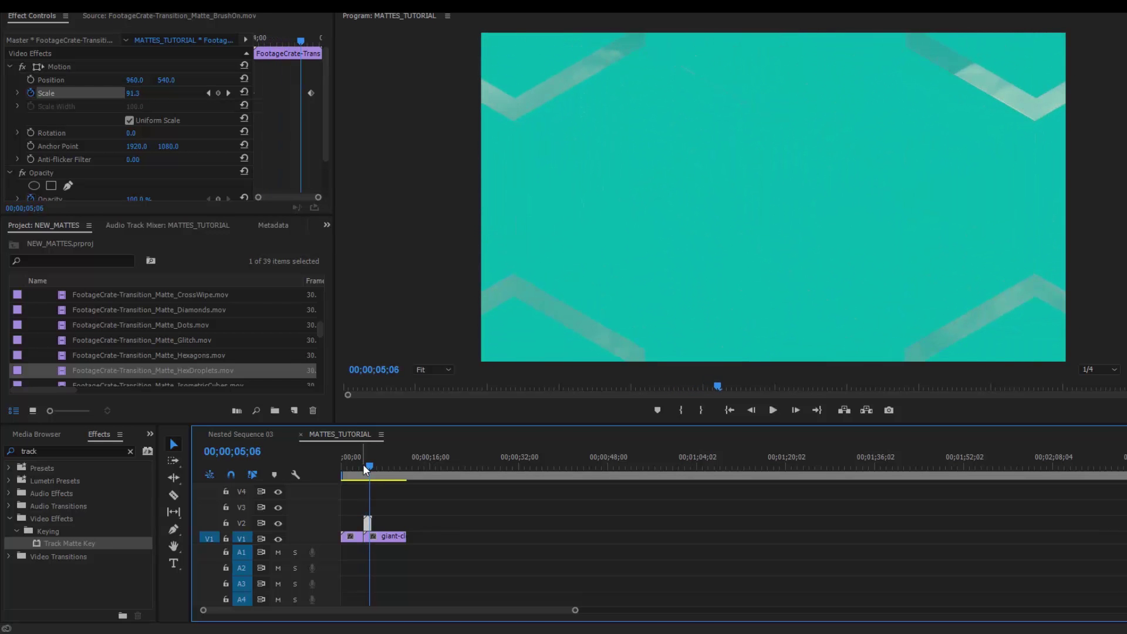
left_click(364, 466)
key("space")
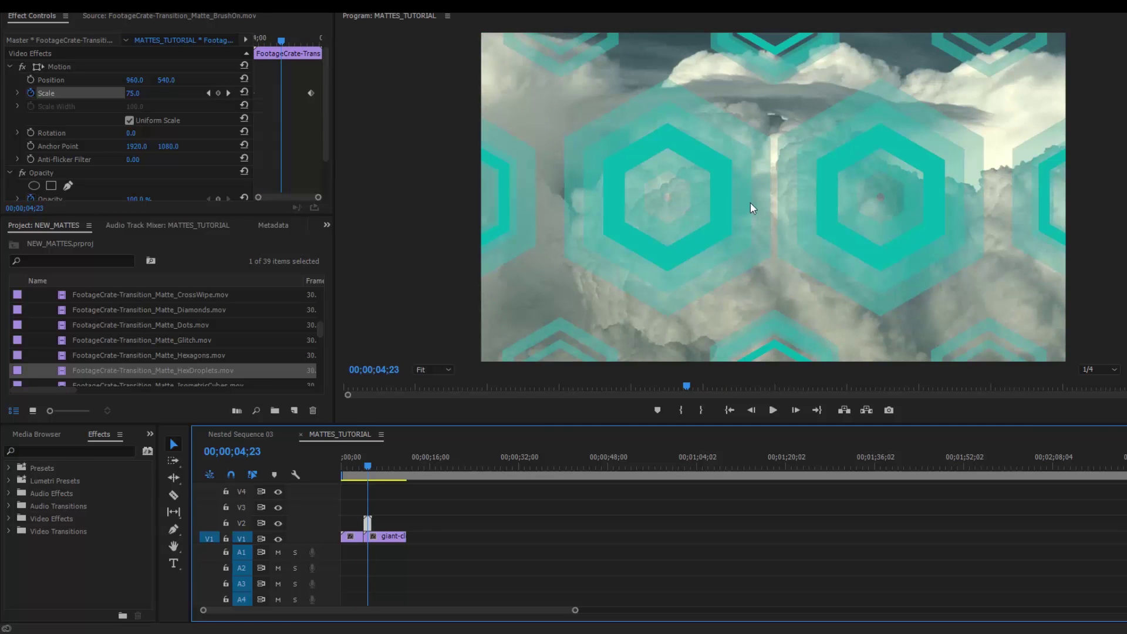
Apply Track Matte Key to the V1 clouds clip and set its Matte to Video 2.
left_click(82, 452)
type("TRAC")
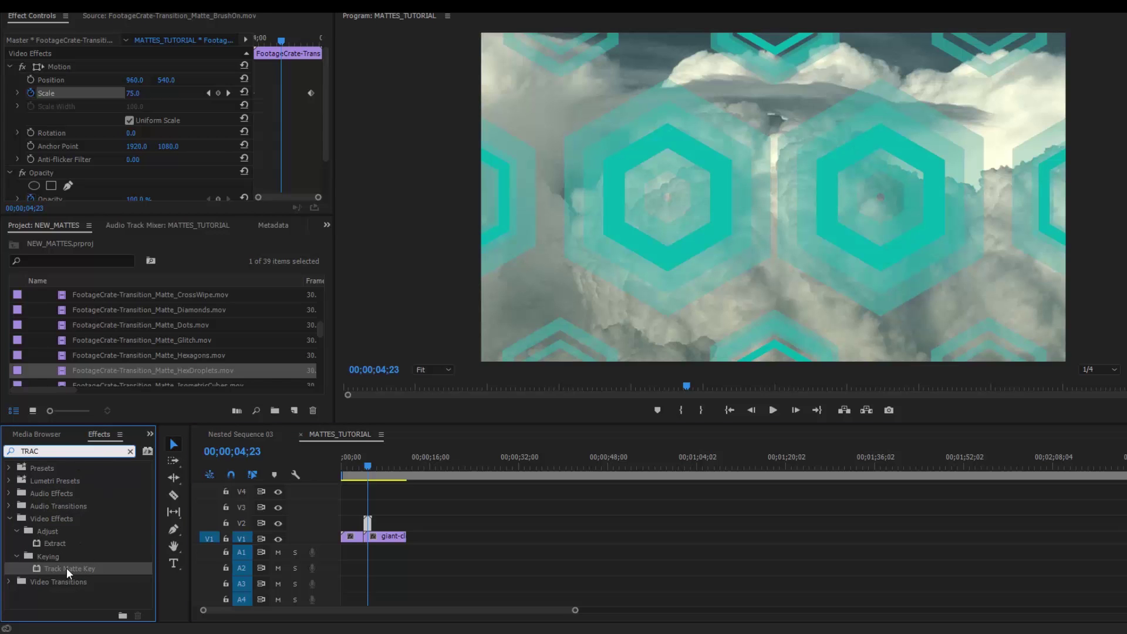
left_click_drag(62, 570, 373, 535)
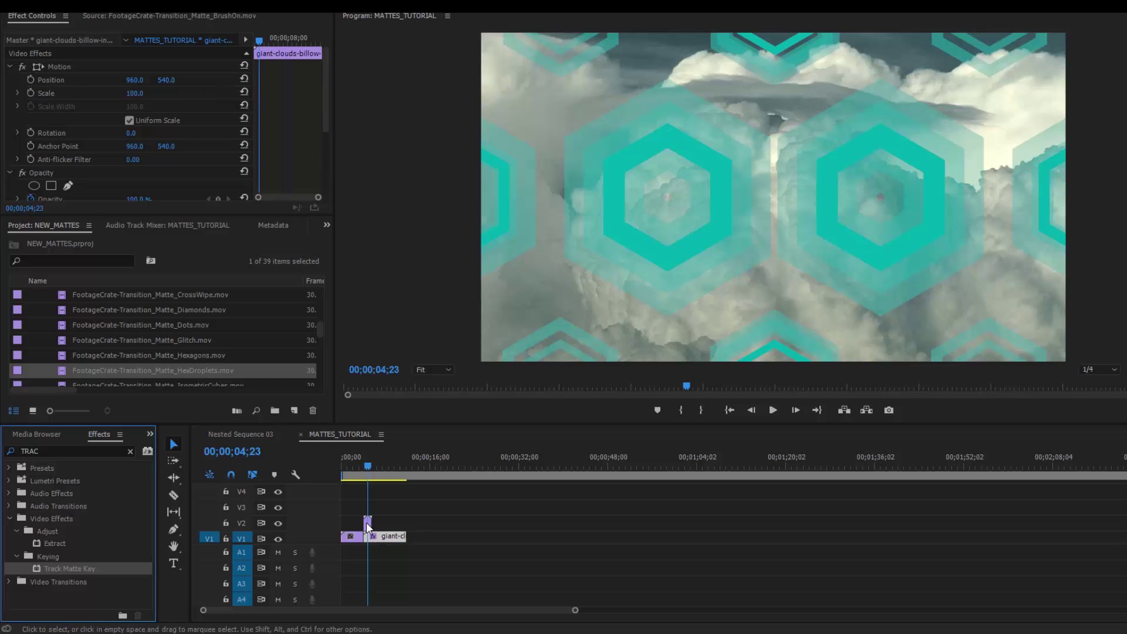
left_click(391, 537)
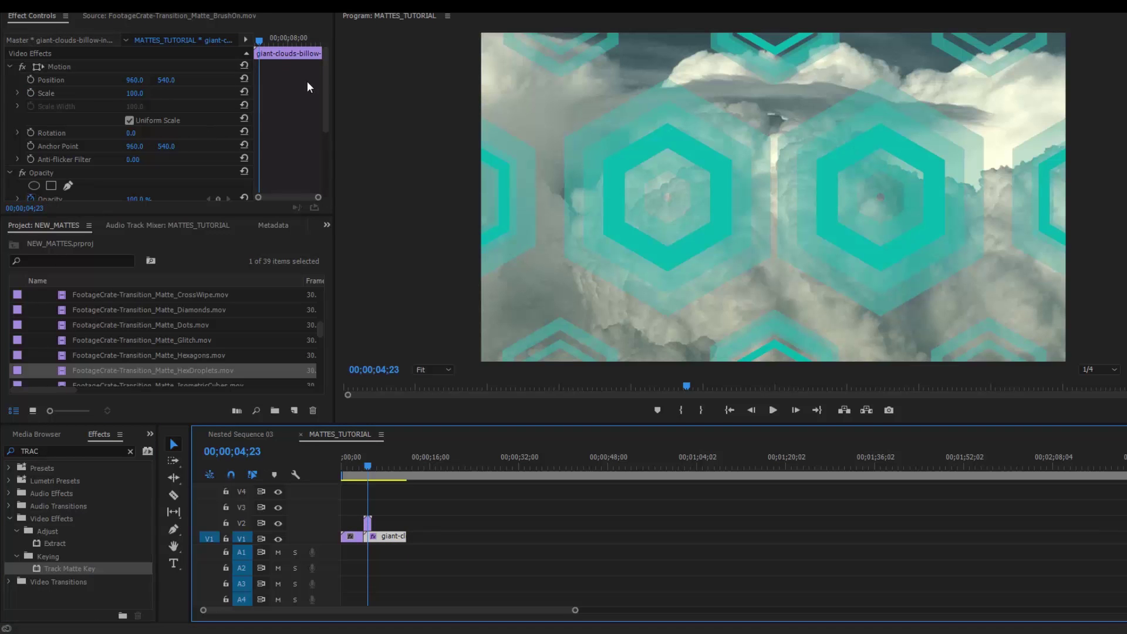
left_click(326, 84)
left_click_drag(326, 83, 337, 162)
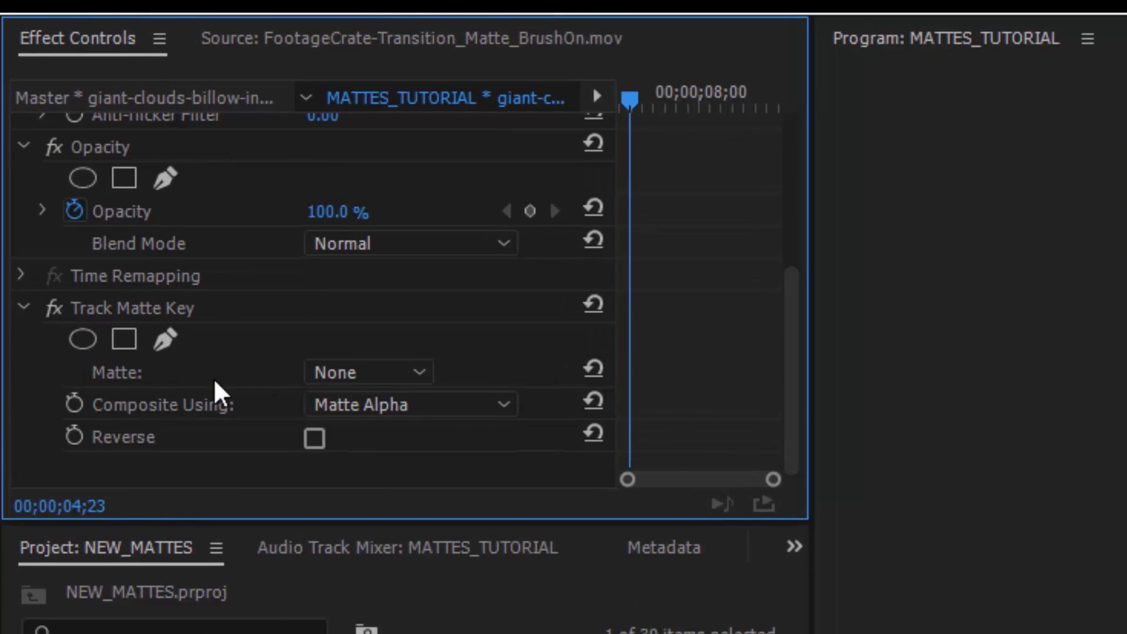
left_click(394, 371)
left_click(380, 515)
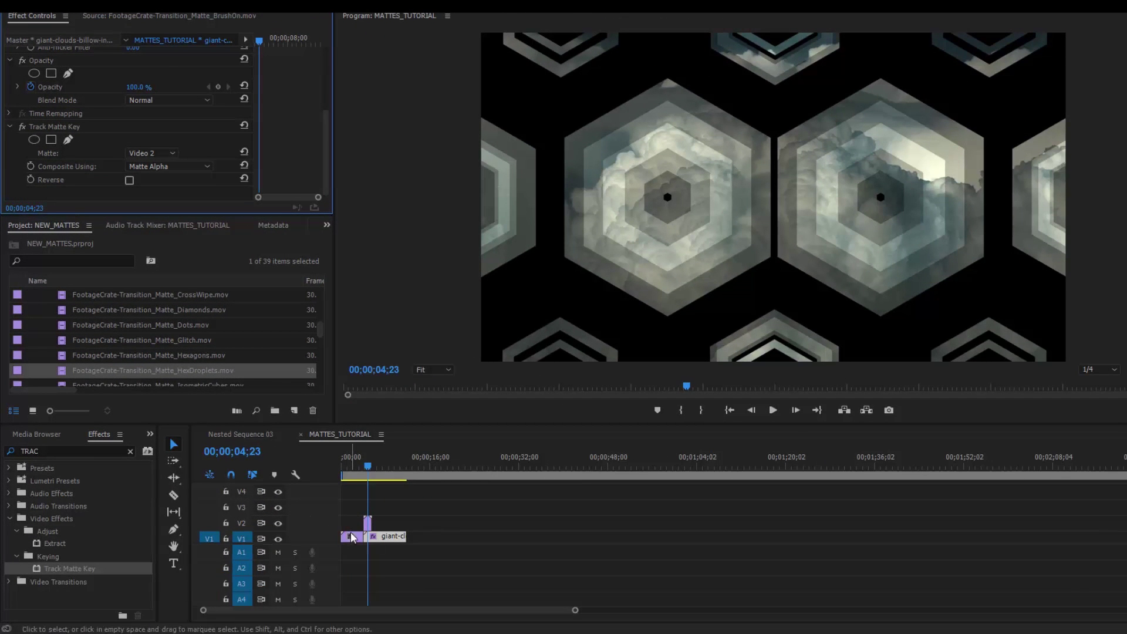
Preview the keyed transition from 03;26, then select the clouds and matte clips together.
key("space")
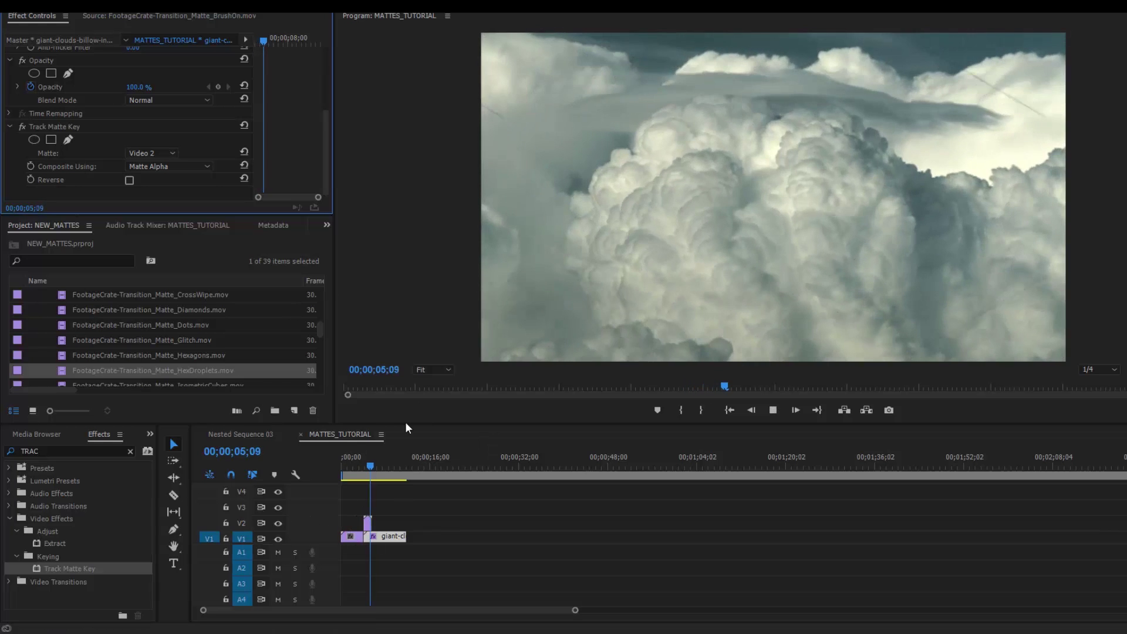
left_click_drag(372, 460, 365, 466)
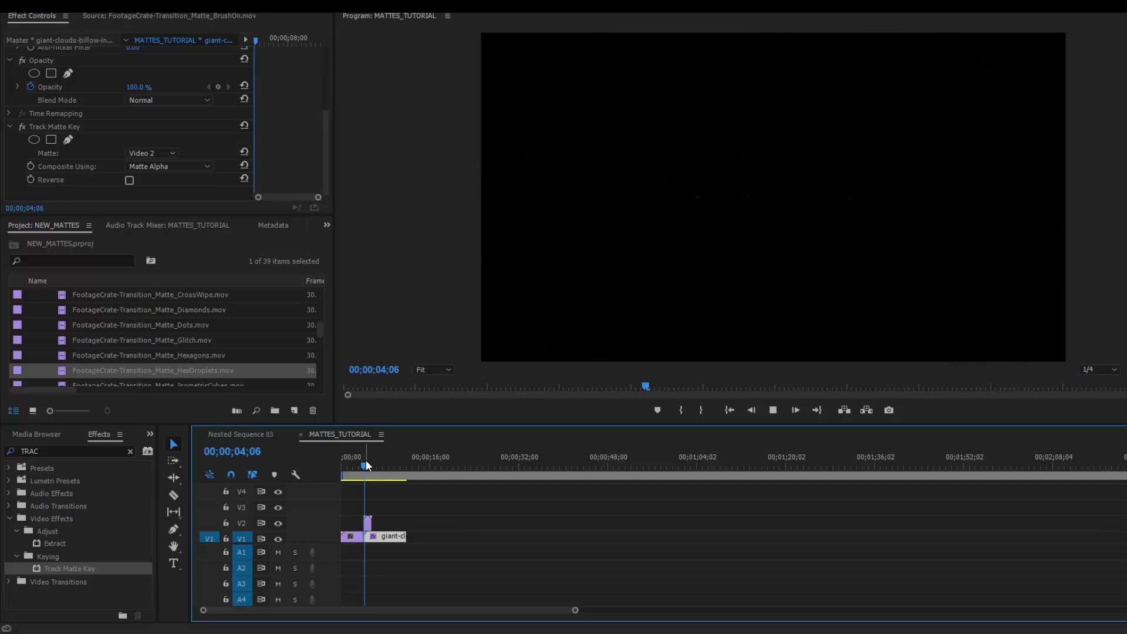
key("space")
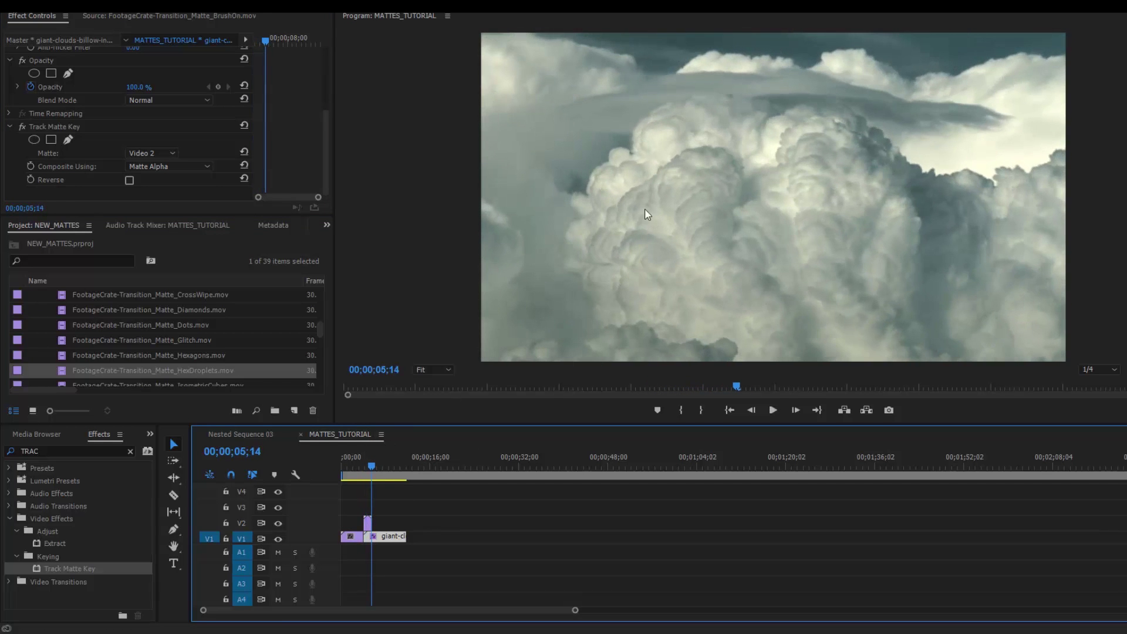
left_click_drag(373, 468, 364, 468)
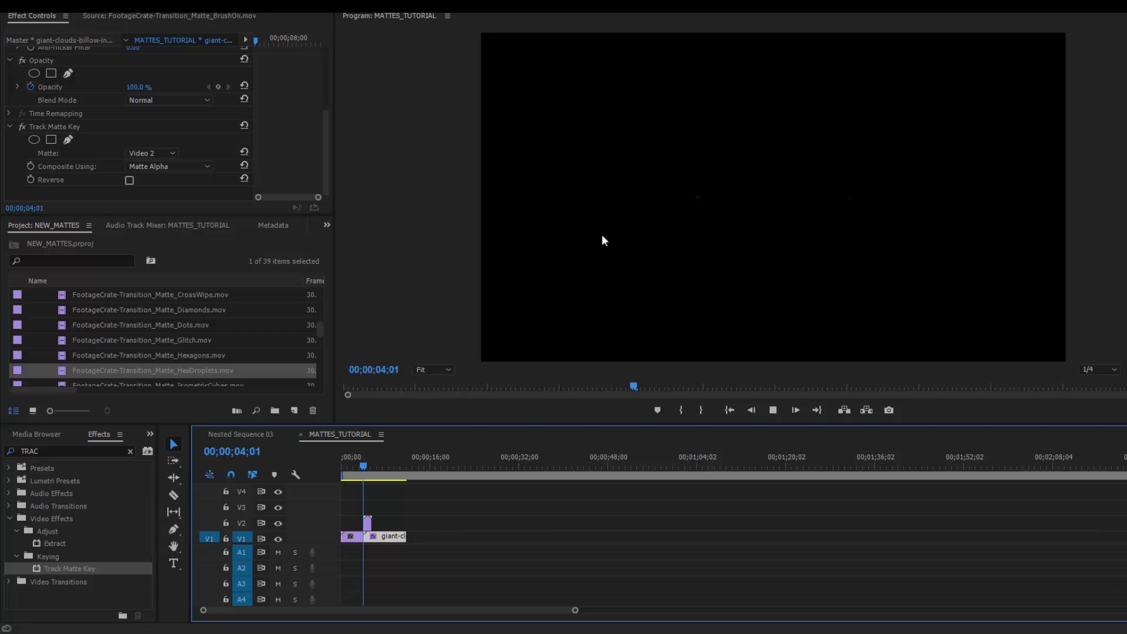
key("space")
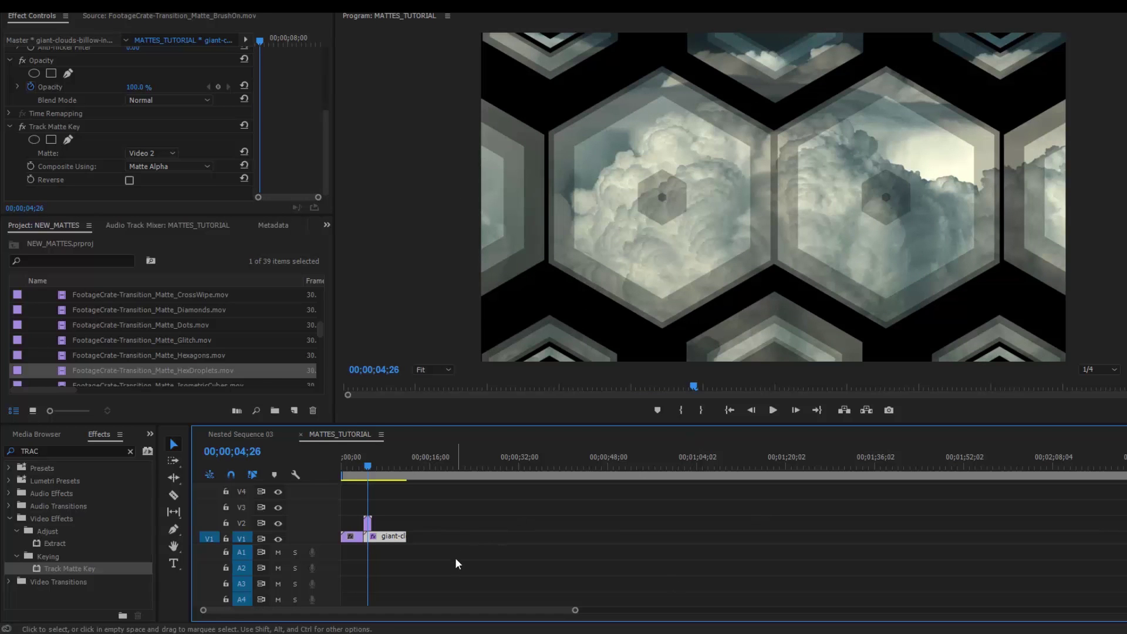
left_click_drag(451, 572, 376, 523)
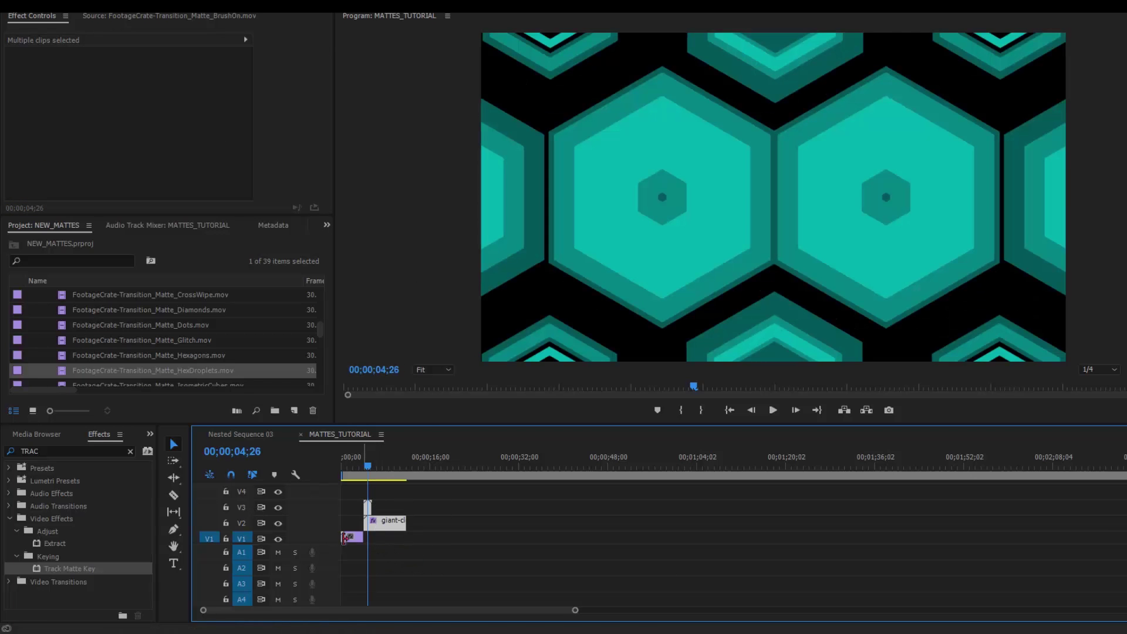
Extend the V1 falling-leaves clip's right edge so it runs under the transition.
left_click(353, 537)
left_click_drag(362, 537, 380, 535)
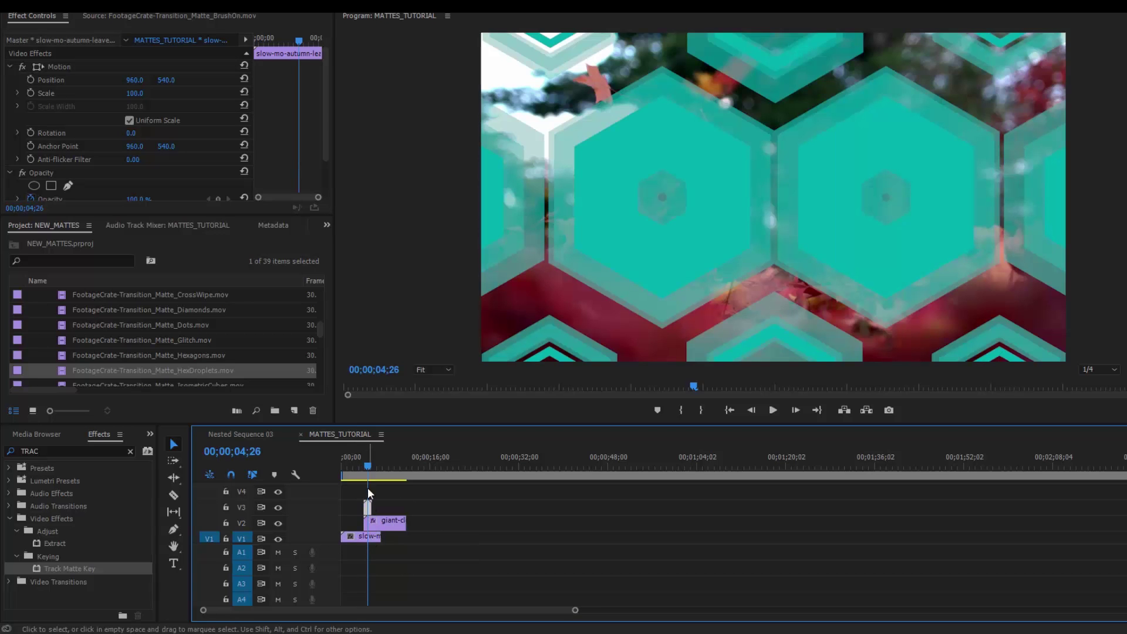
left_click(368, 508)
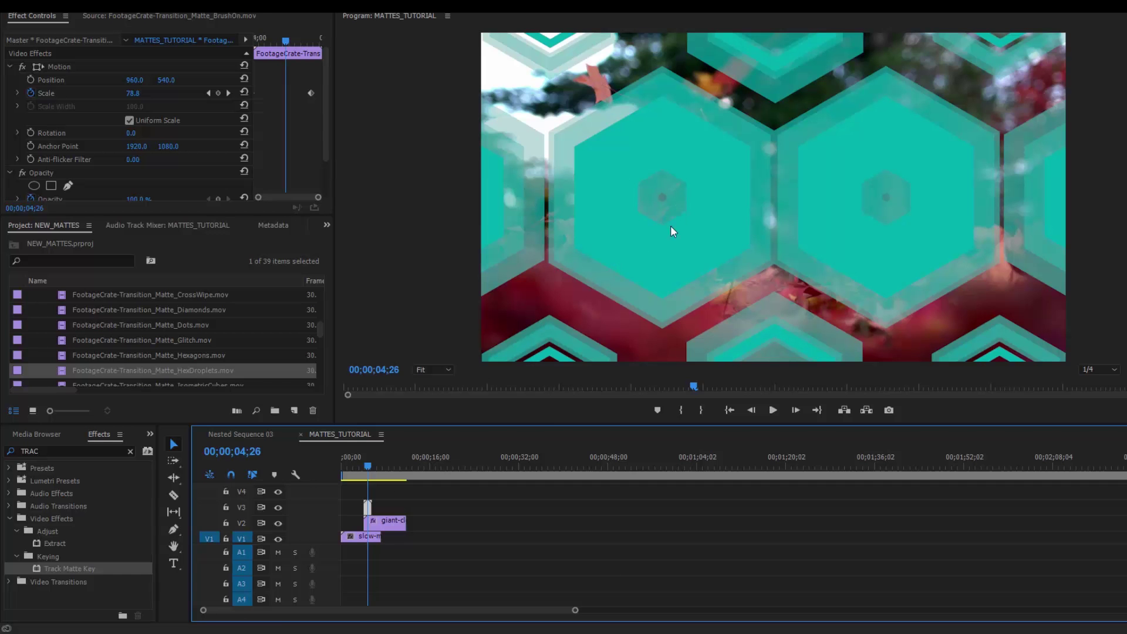
Set the V2 clouds clip's Track Matte Key Matte to Video 3.
left_click(388, 519)
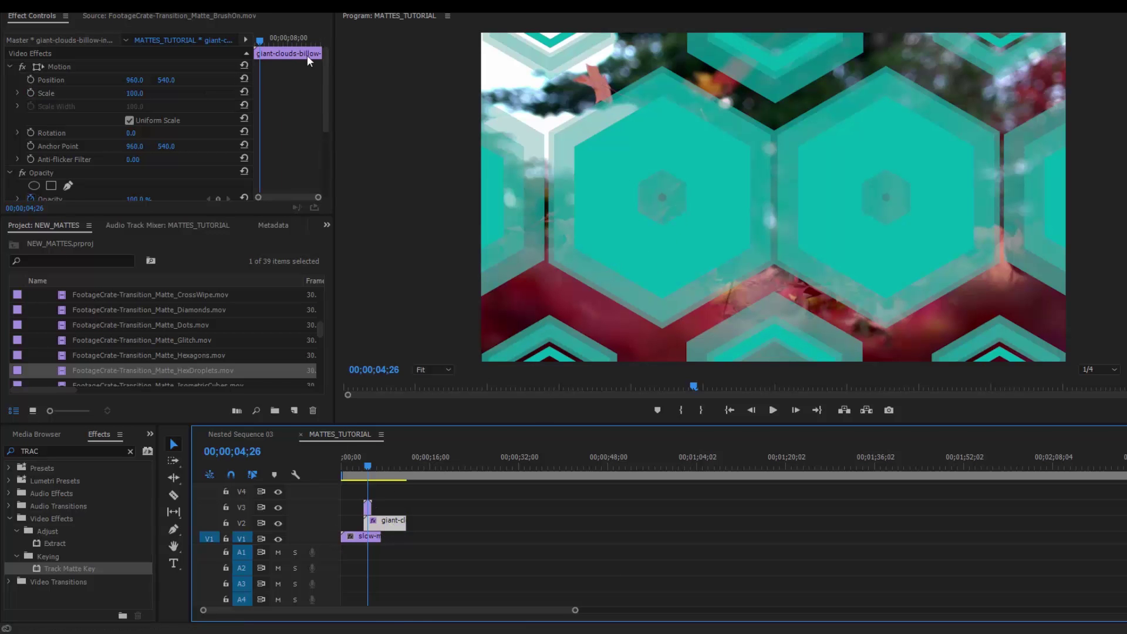
scroll(325, 110, "down", 1)
scroll(325, 109, "down", 3)
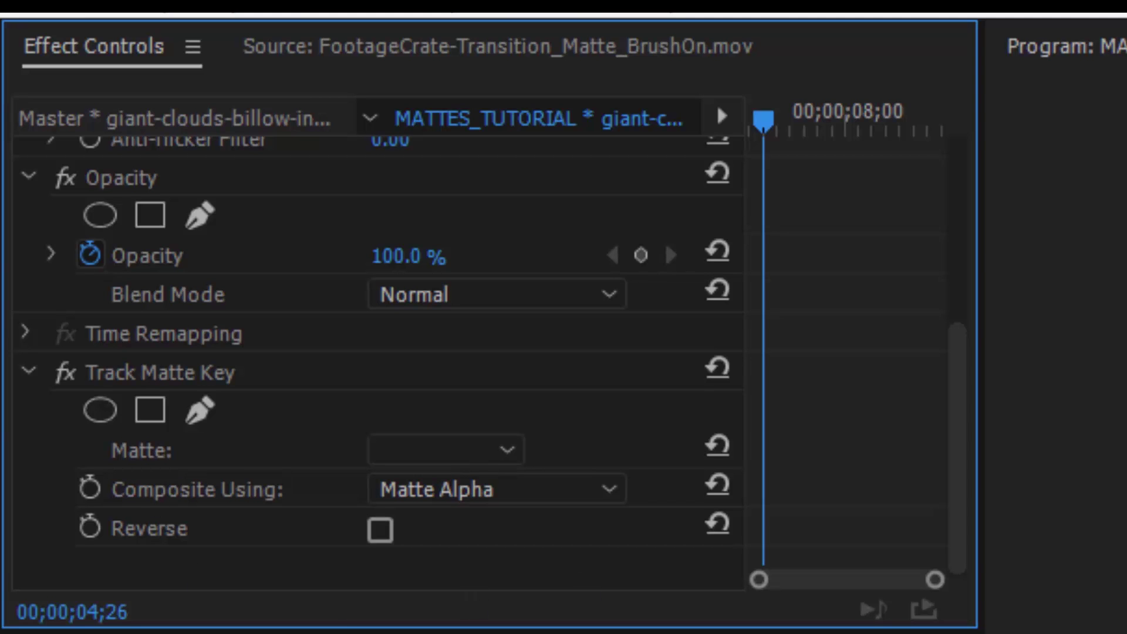
left_click(460, 458)
left_click(464, 568)
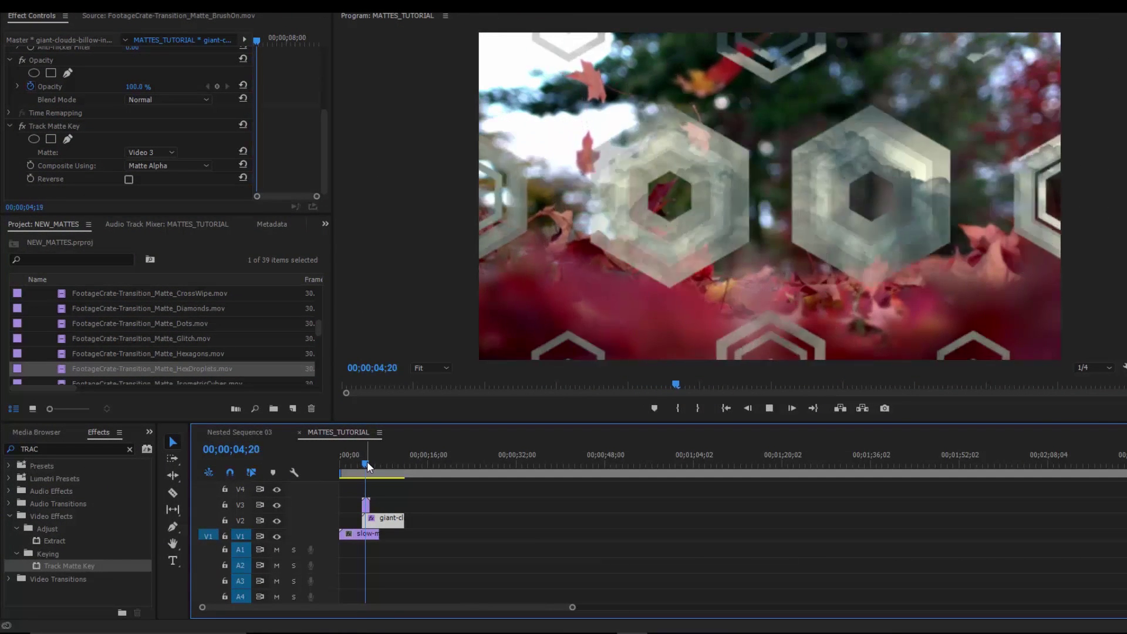
Play the new leaves-to-clouds hexagon transition from just before it.
key("space")
left_click(362, 460)
key("space")
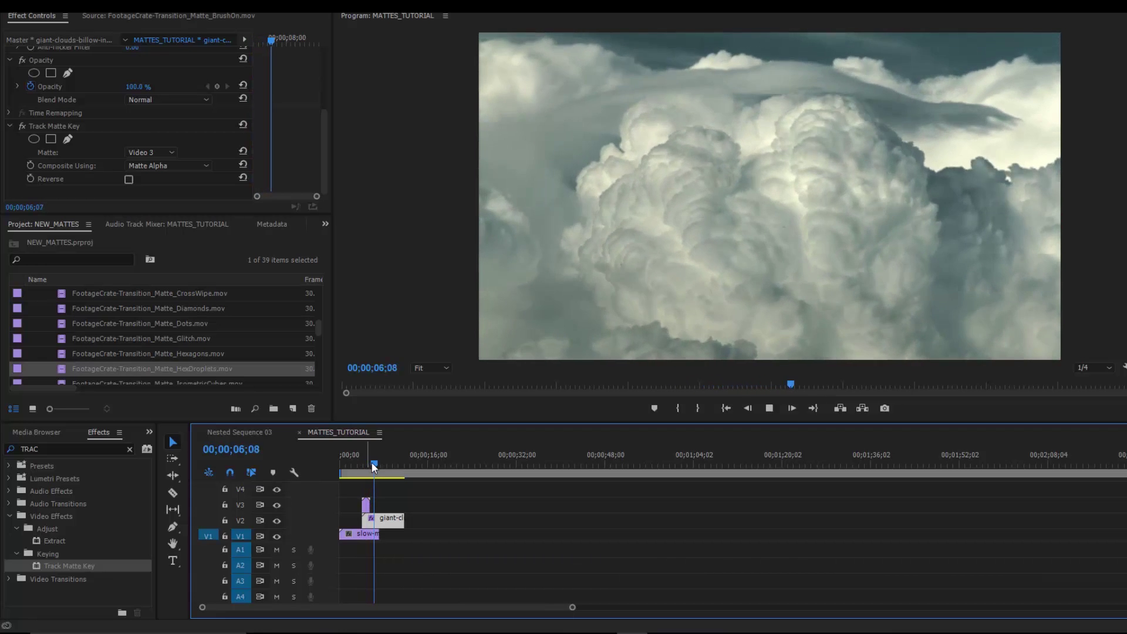
key("space")
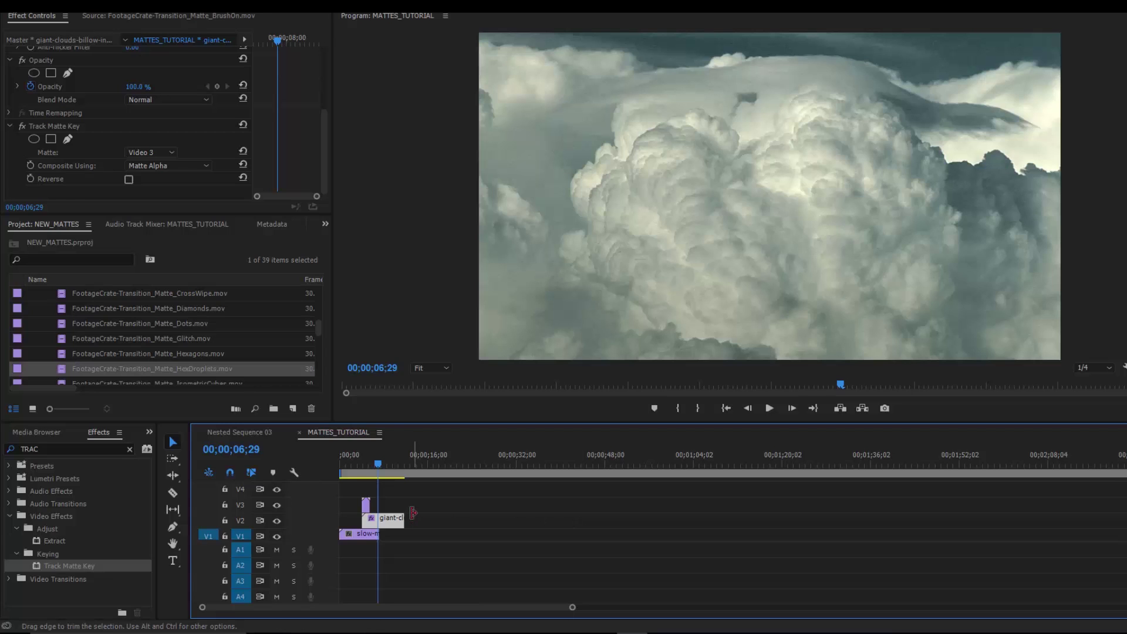
Select the V3 hexagon matte and V2 clouds clip together.
left_click(365, 505)
left_click(396, 520)
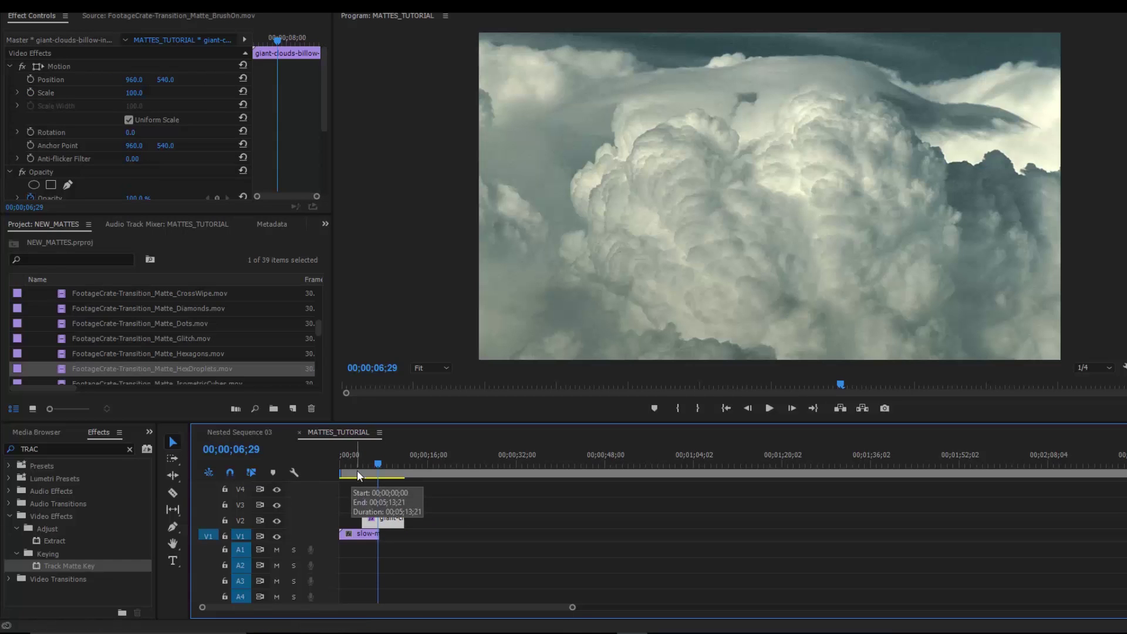
left_click_drag(351, 483, 407, 515)
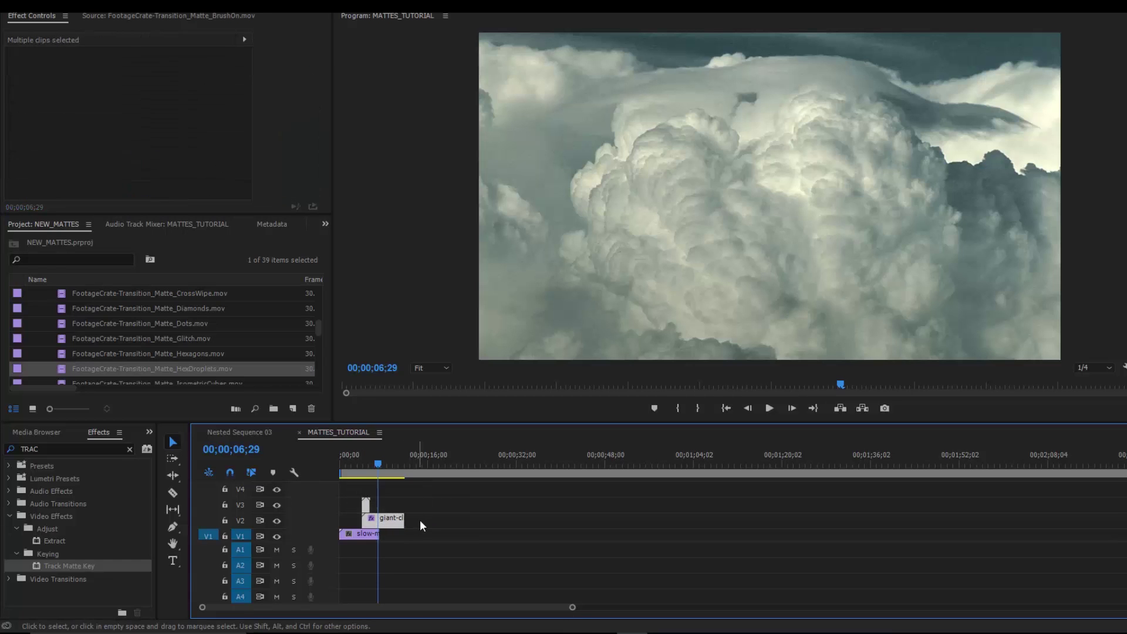
right_click(390, 518)
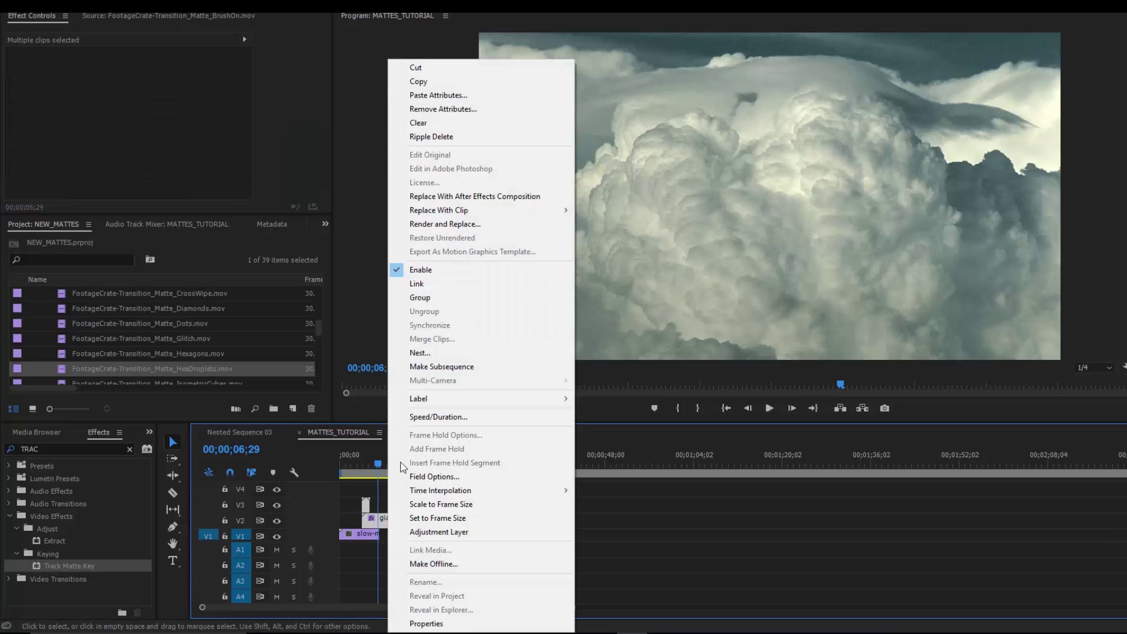
left_click(456, 353)
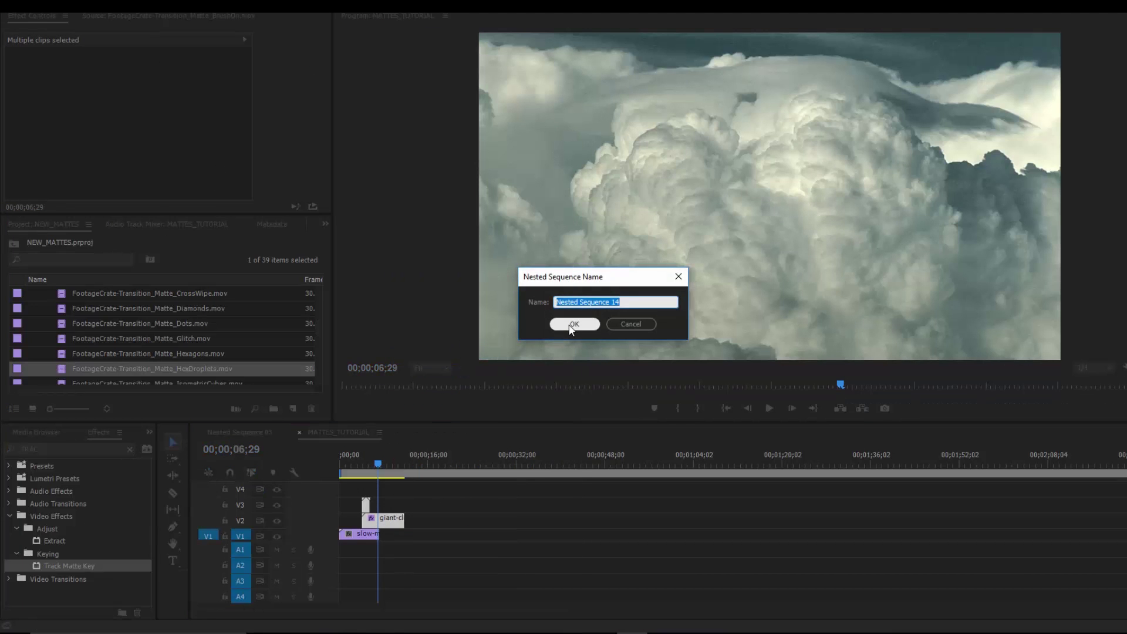
type("clip_2")
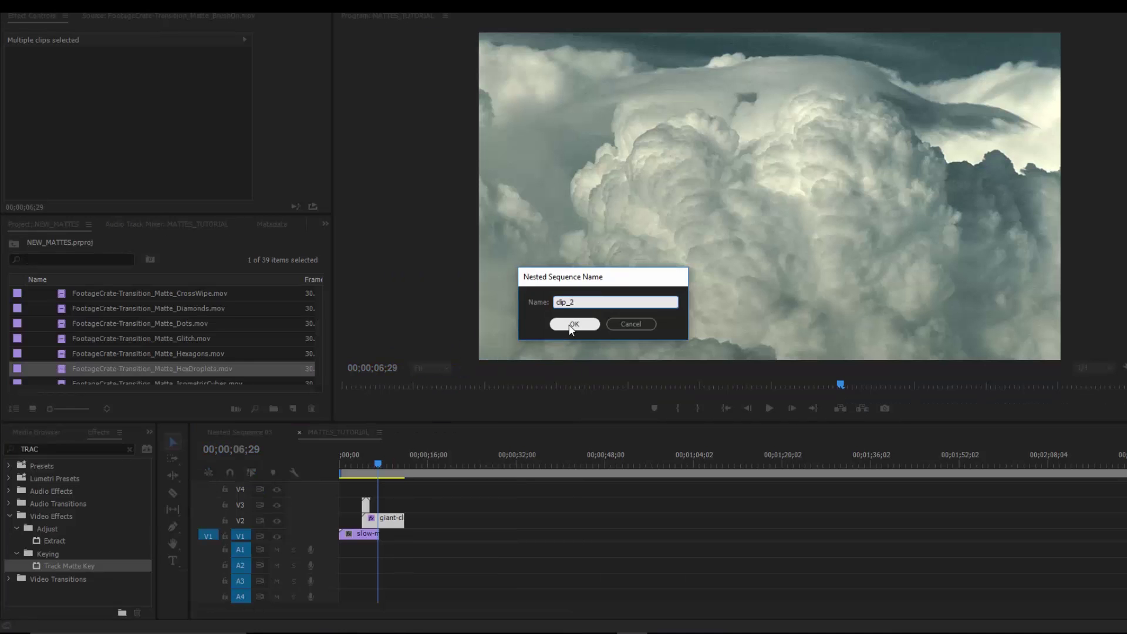
left_click(570, 326)
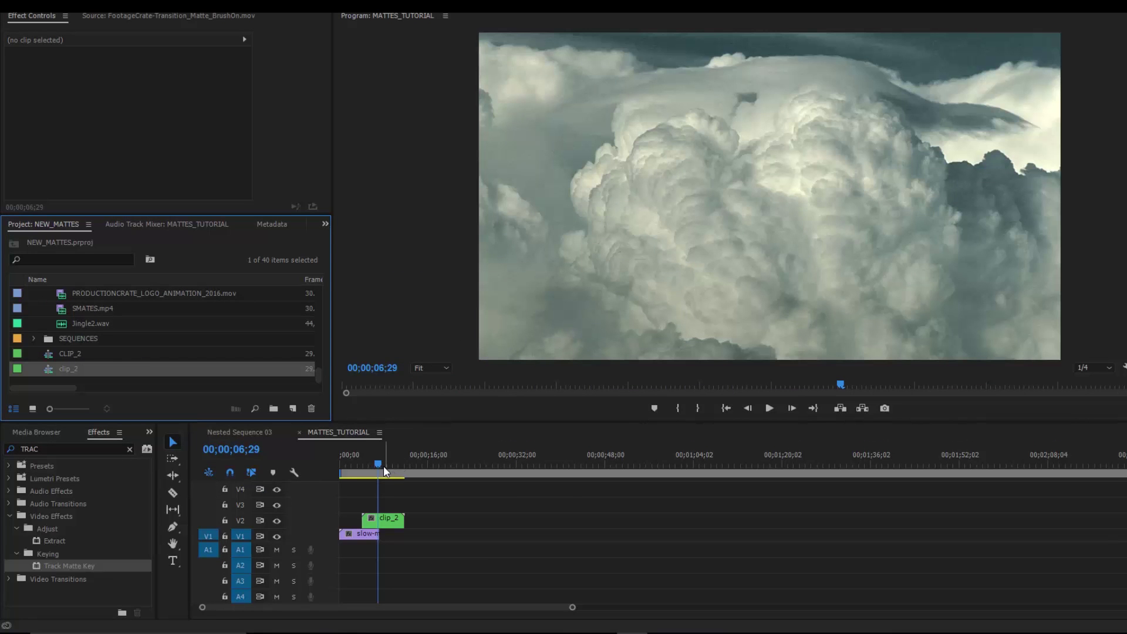
left_click(361, 473)
key("space")
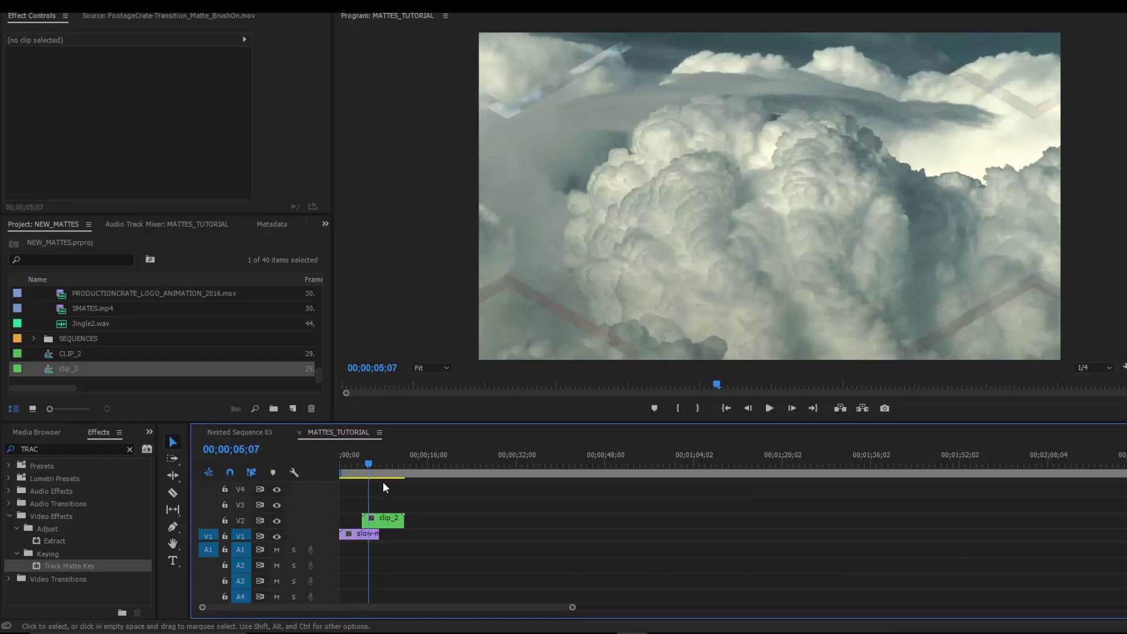
left_click(360, 463)
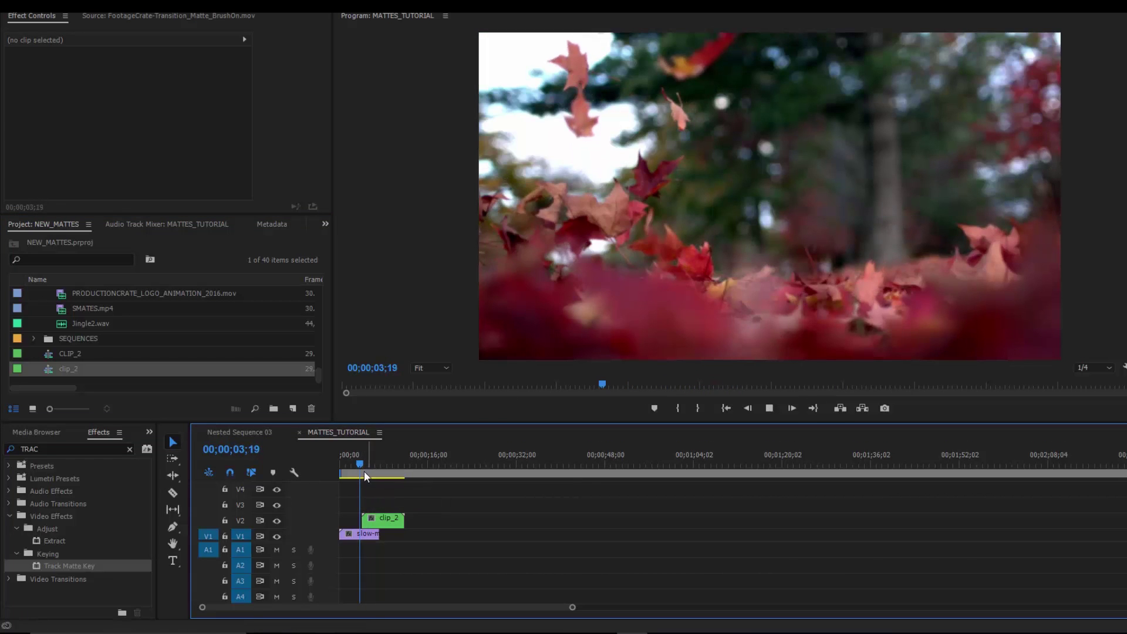
key("space")
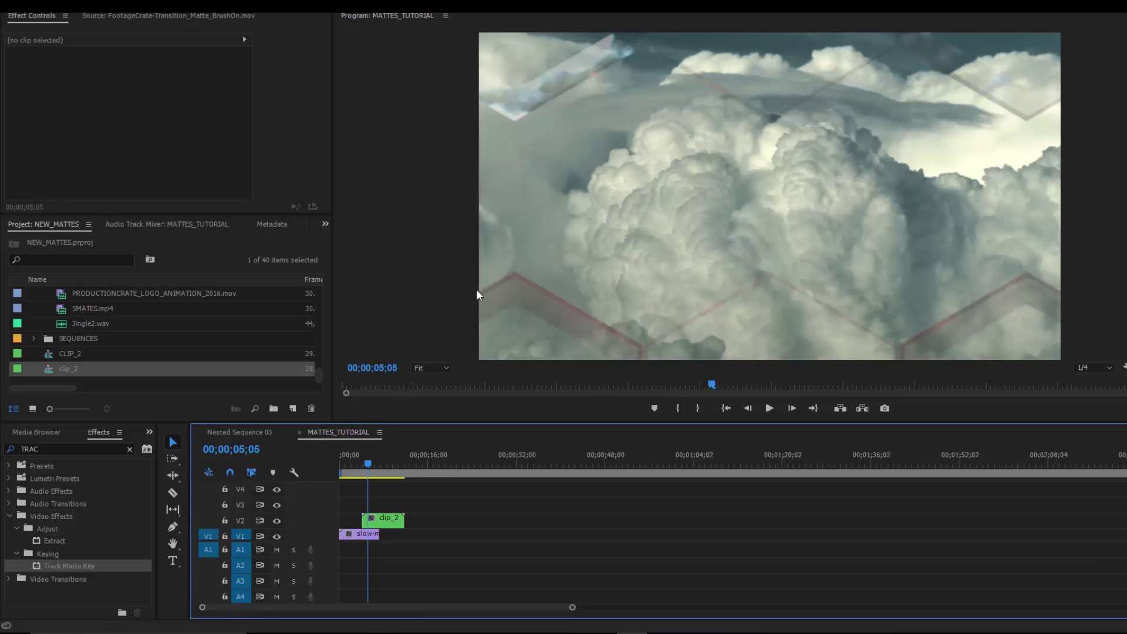
double_click(382, 522)
Inside clip_2, swap the clouds footage for the grass-closeup clip from the FOOTAGE bin.
left_click(401, 520)
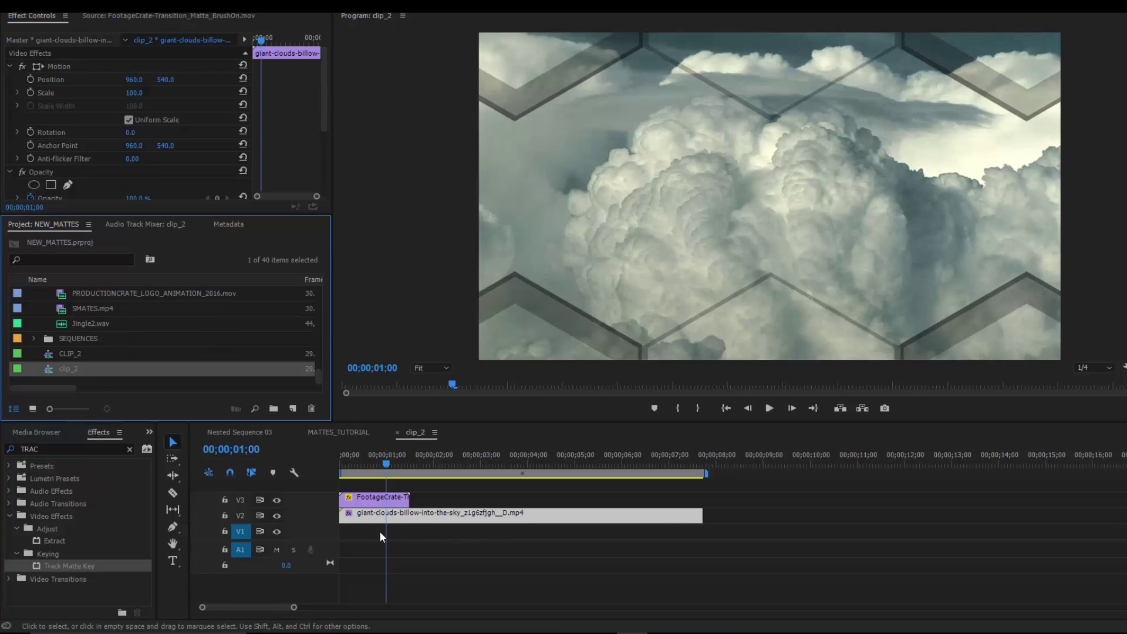
left_click_drag(318, 378, 338, 300)
scroll(157, 339, "up", 2)
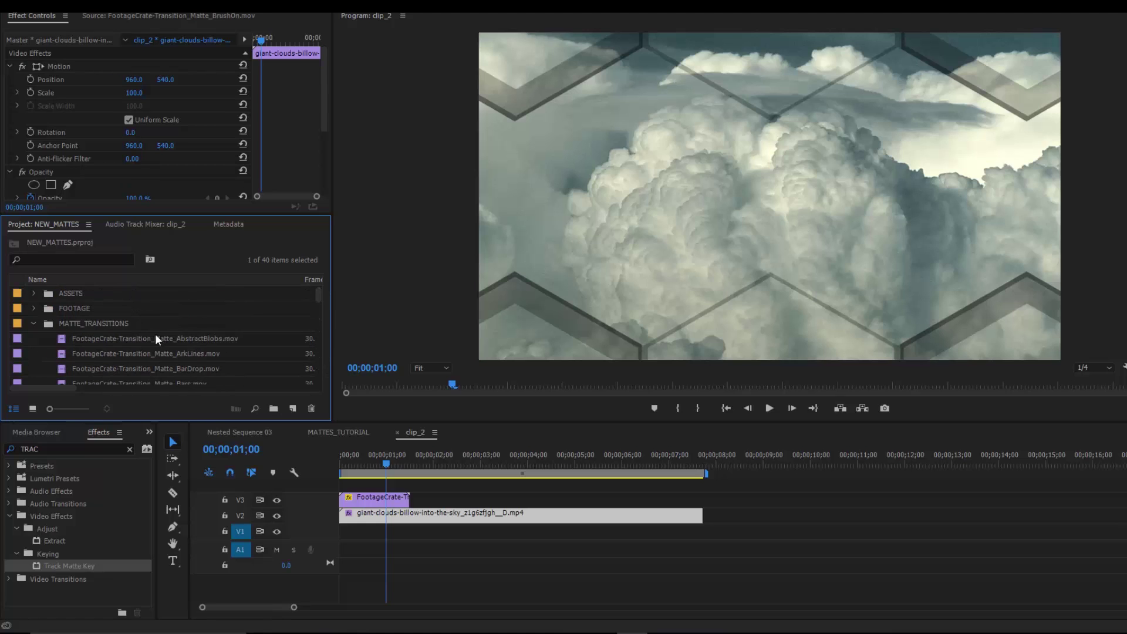
left_click(33, 323)
left_click(33, 308)
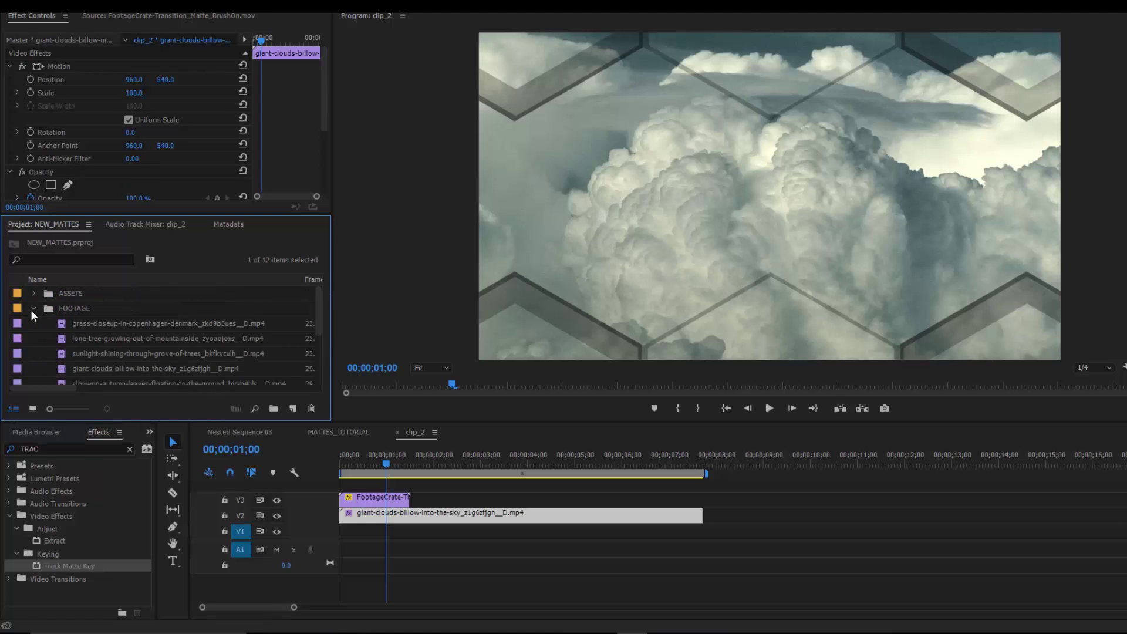
left_click(197, 322)
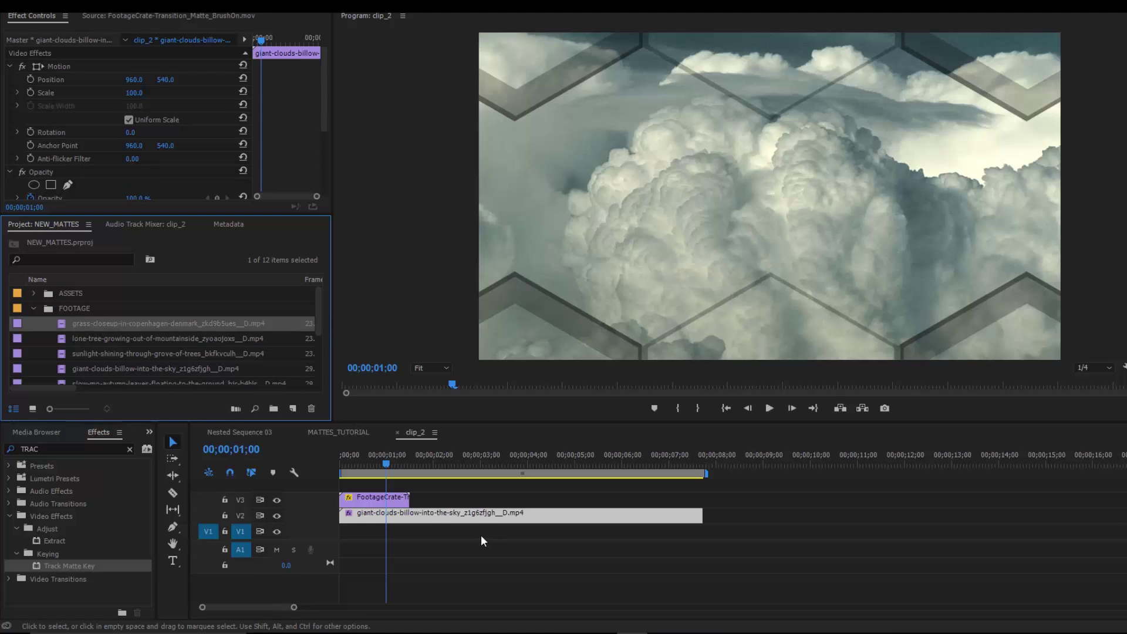
left_click(430, 517)
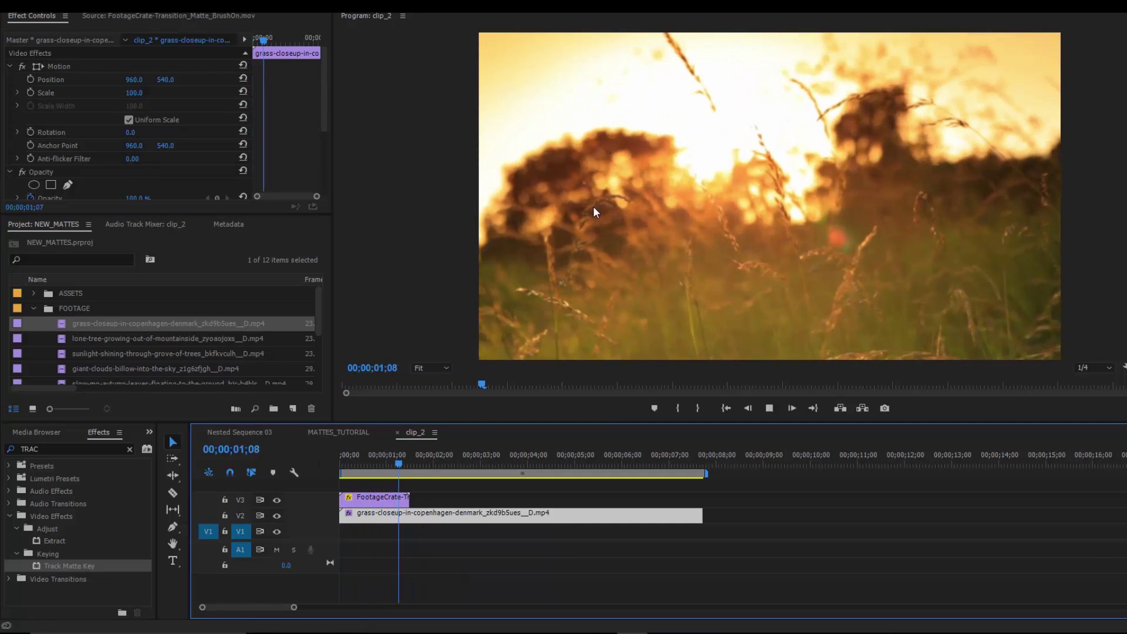
key("space")
Play the transition with the grass footage in MATTES_TUTORIAL, then reopen clip_2.
left_click(340, 432)
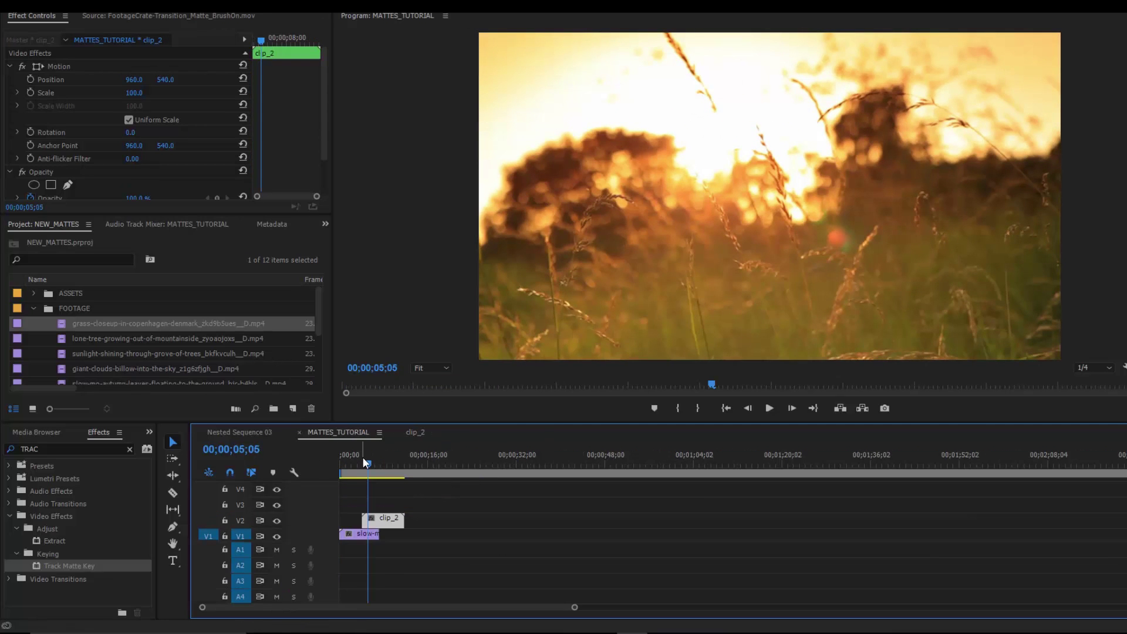
left_click_drag(367, 463, 361, 467)
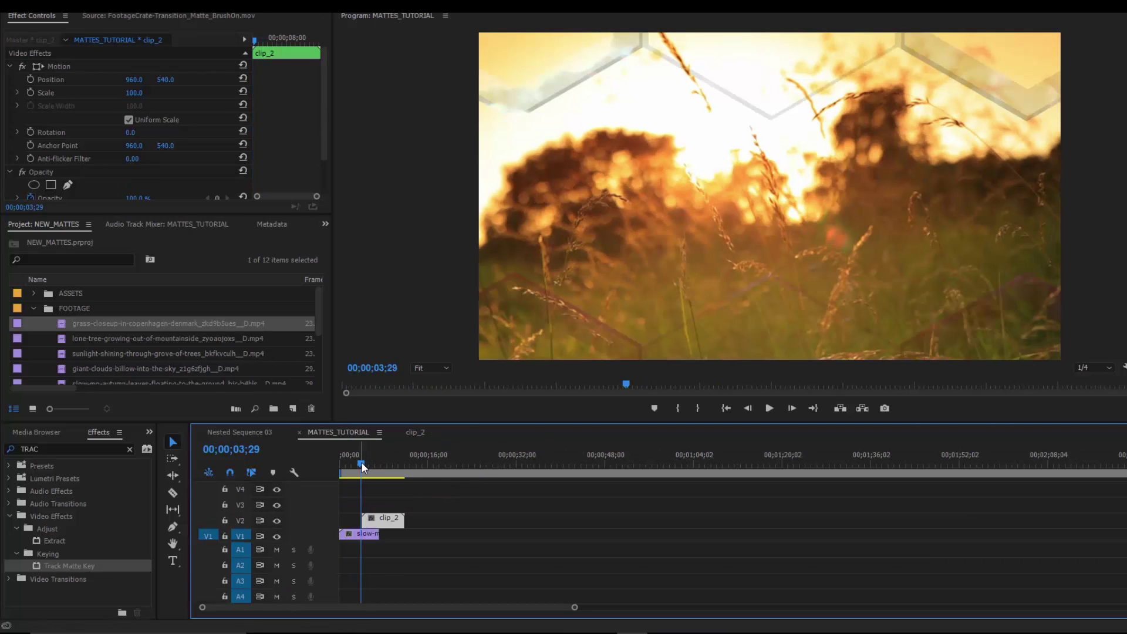
key("space")
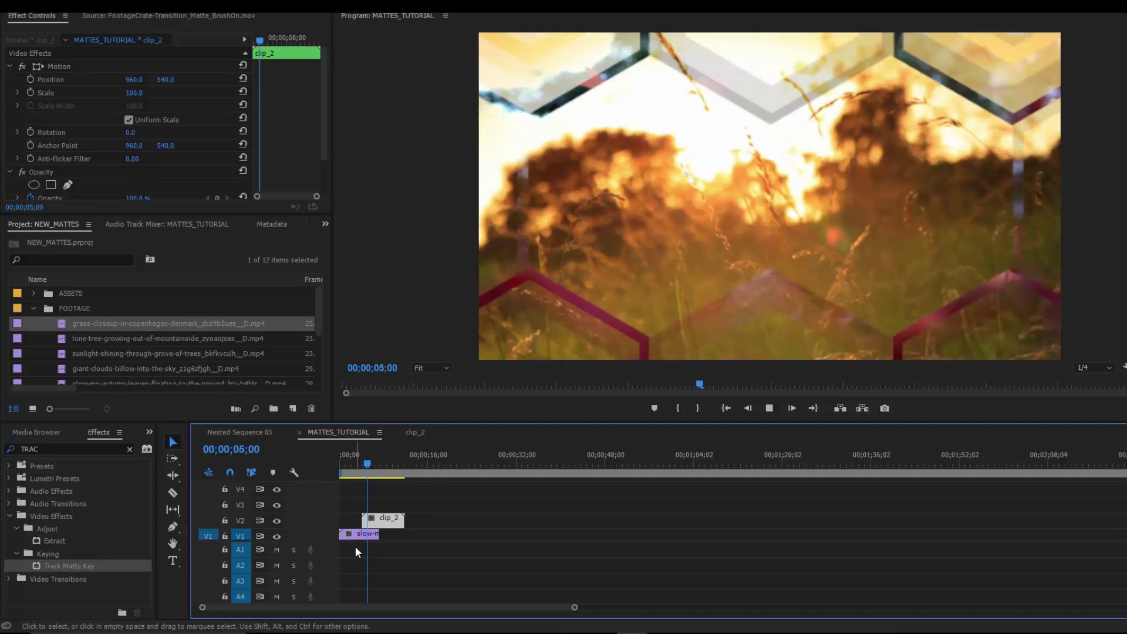
key("space")
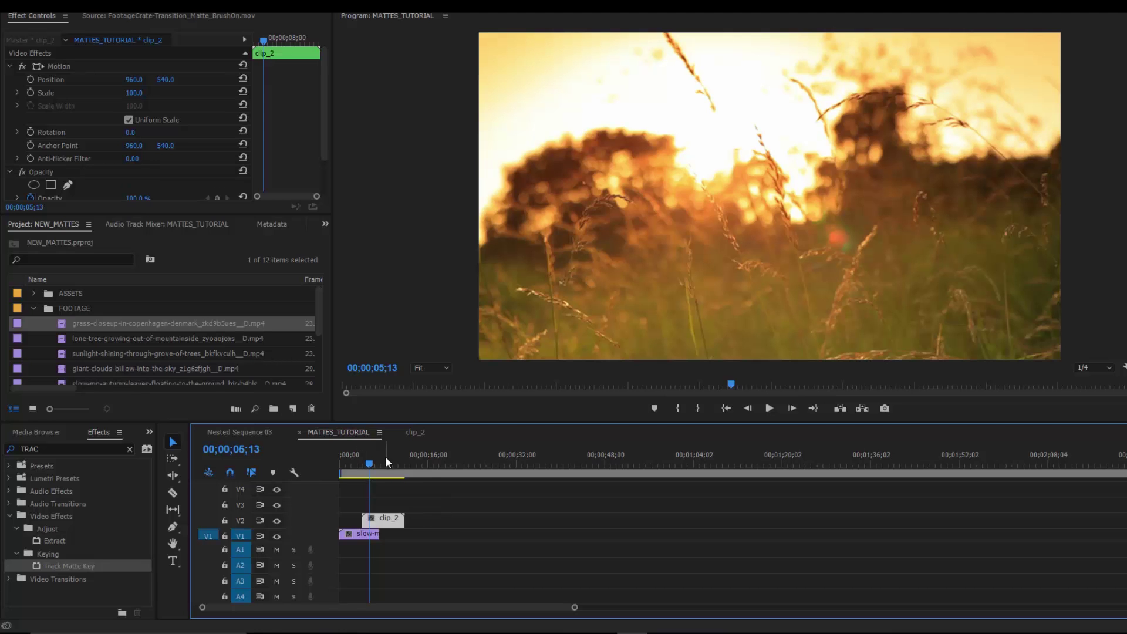
left_click(366, 464)
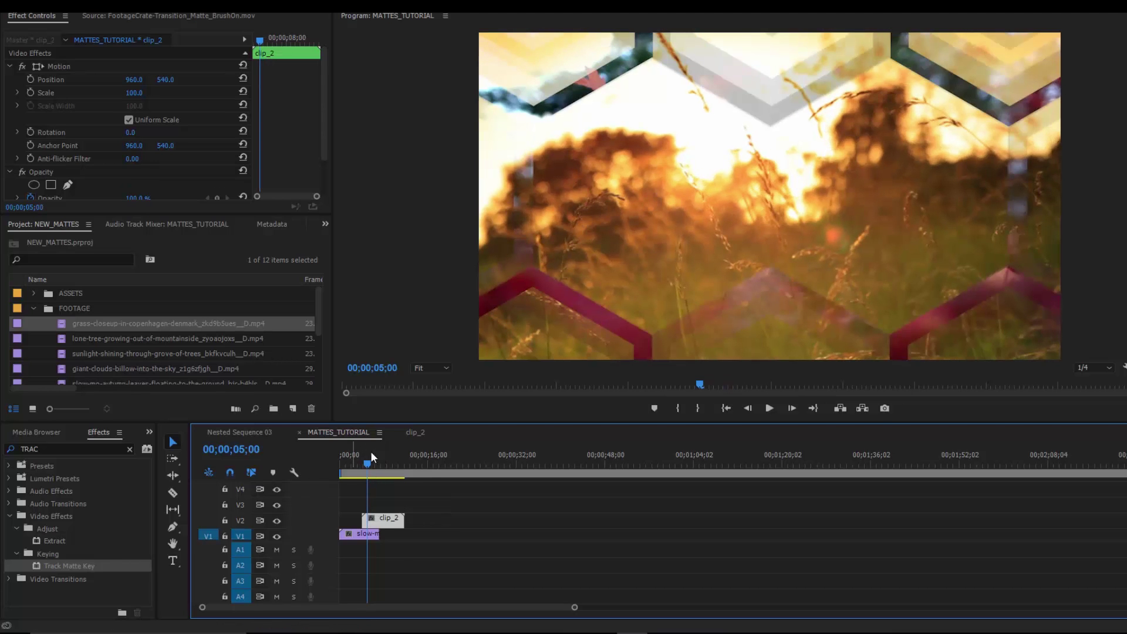
left_click(416, 432)
Move the overlay matte from 00;00;20;24 onto V3 above clip_2 near four seconds.
left_click_drag(399, 463, 340, 463)
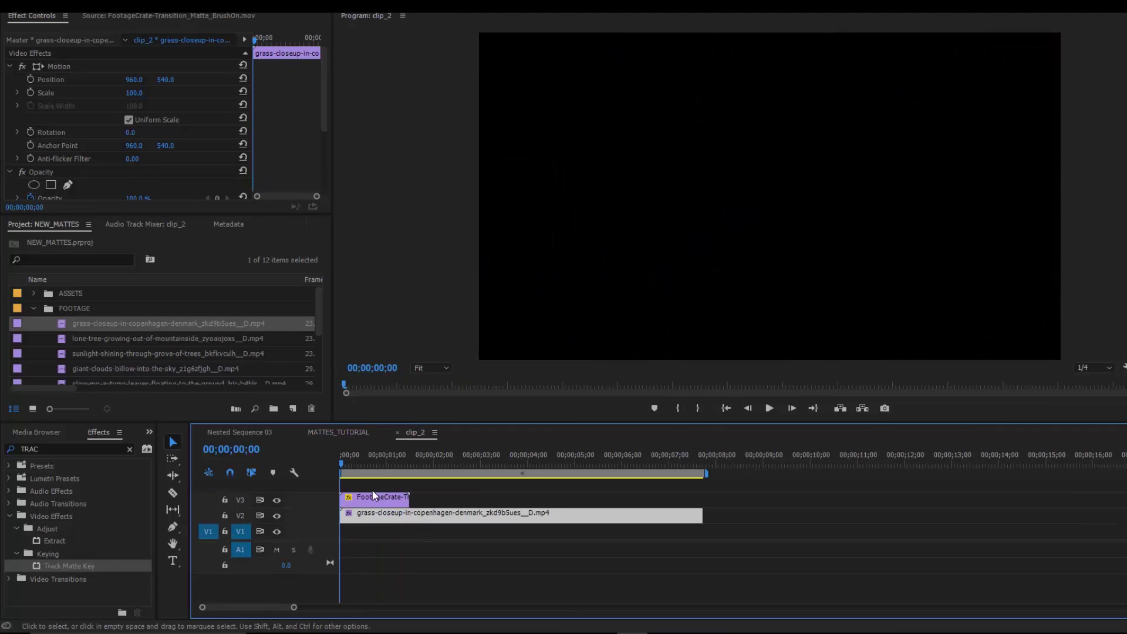
left_click(372, 497)
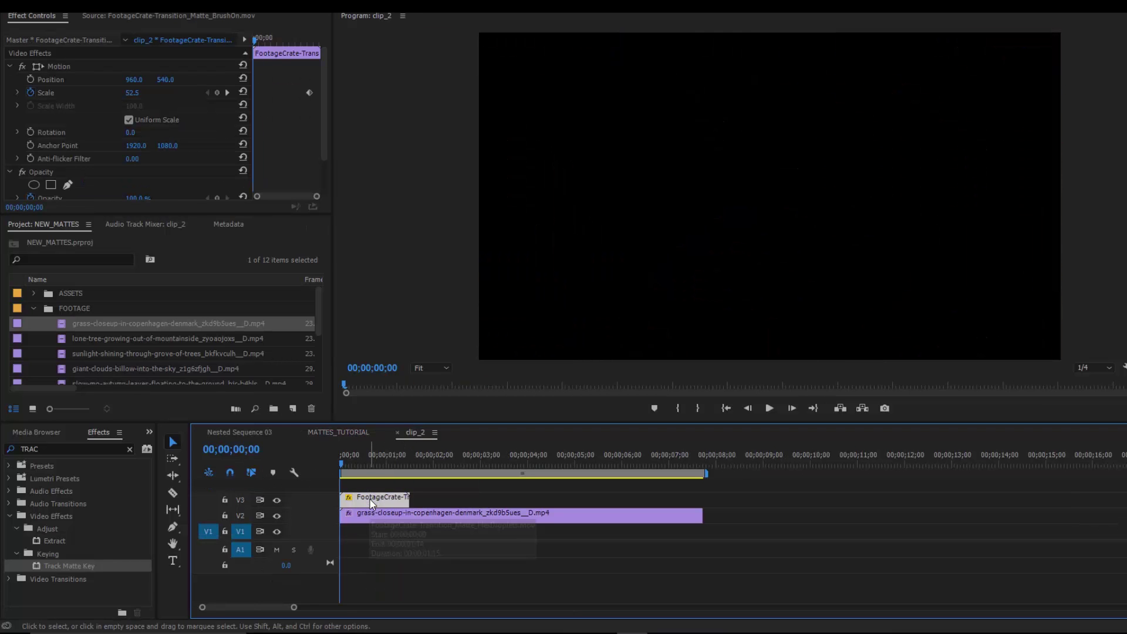
left_click(346, 433)
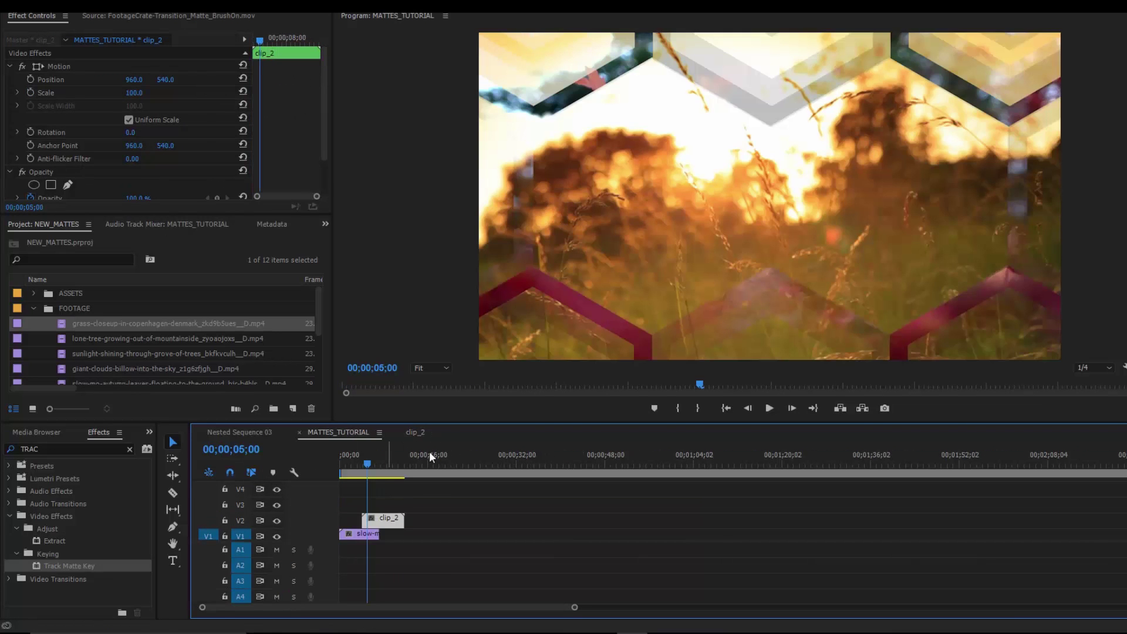
left_click(450, 459)
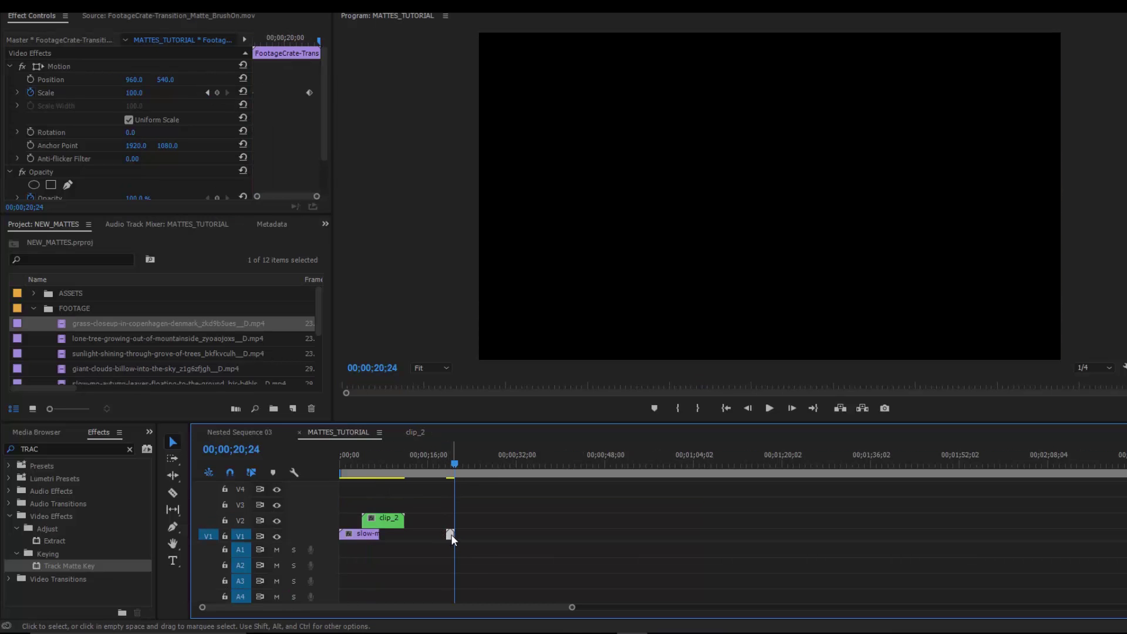
left_click_drag(449, 534, 368, 508)
left_click(365, 464)
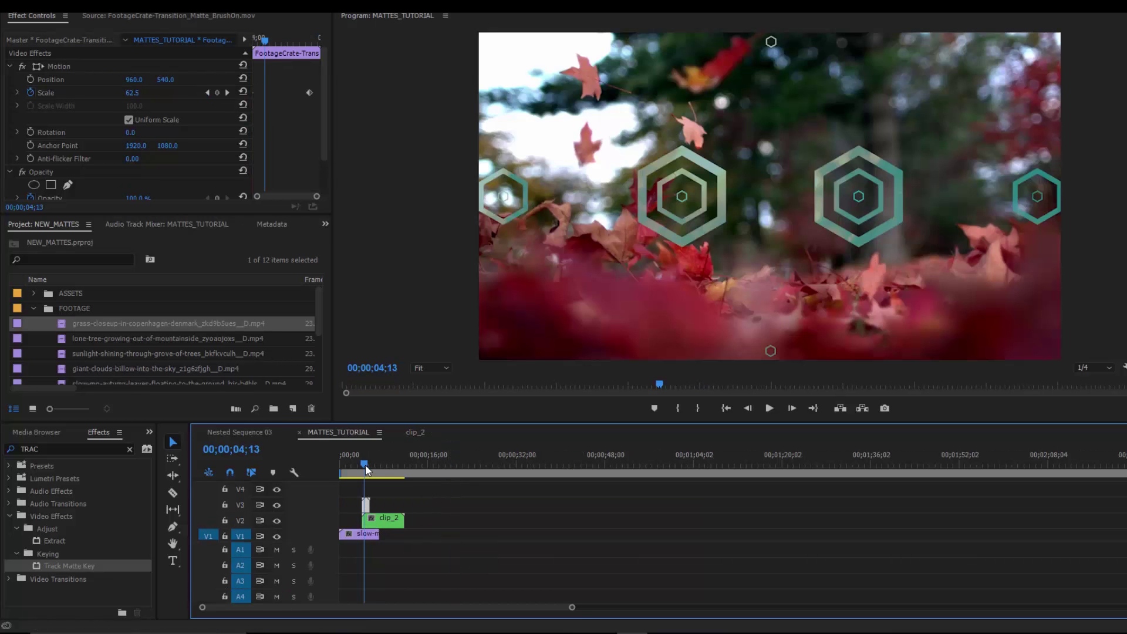
left_click_drag(365, 466, 368, 464)
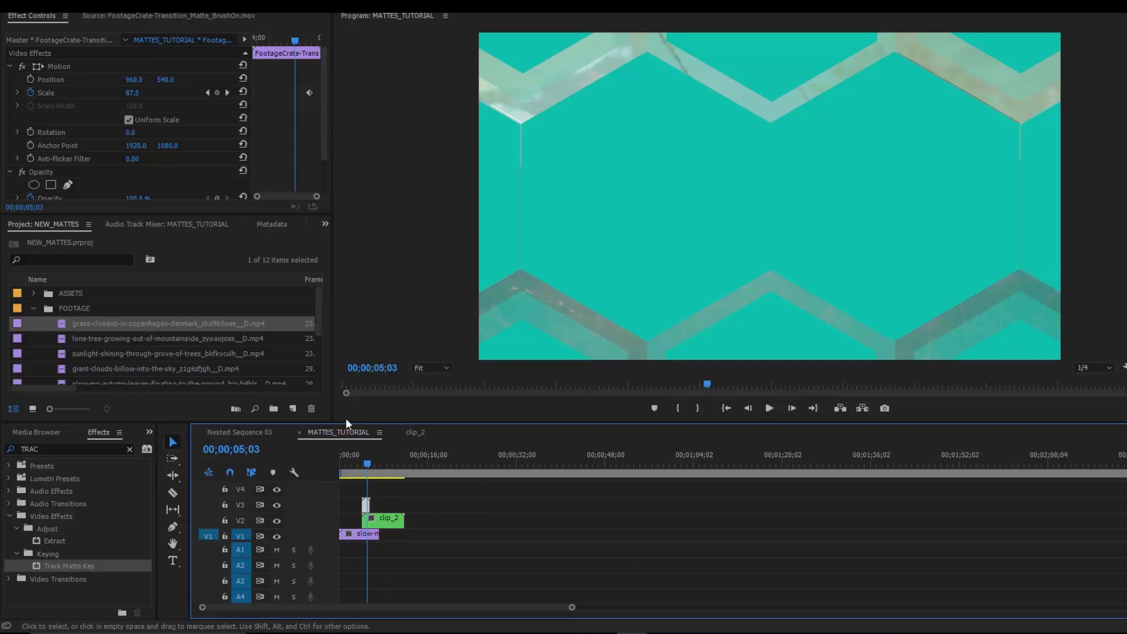
Open the Blend Mode list in the overlay's Opacity settings.
left_click(34, 174)
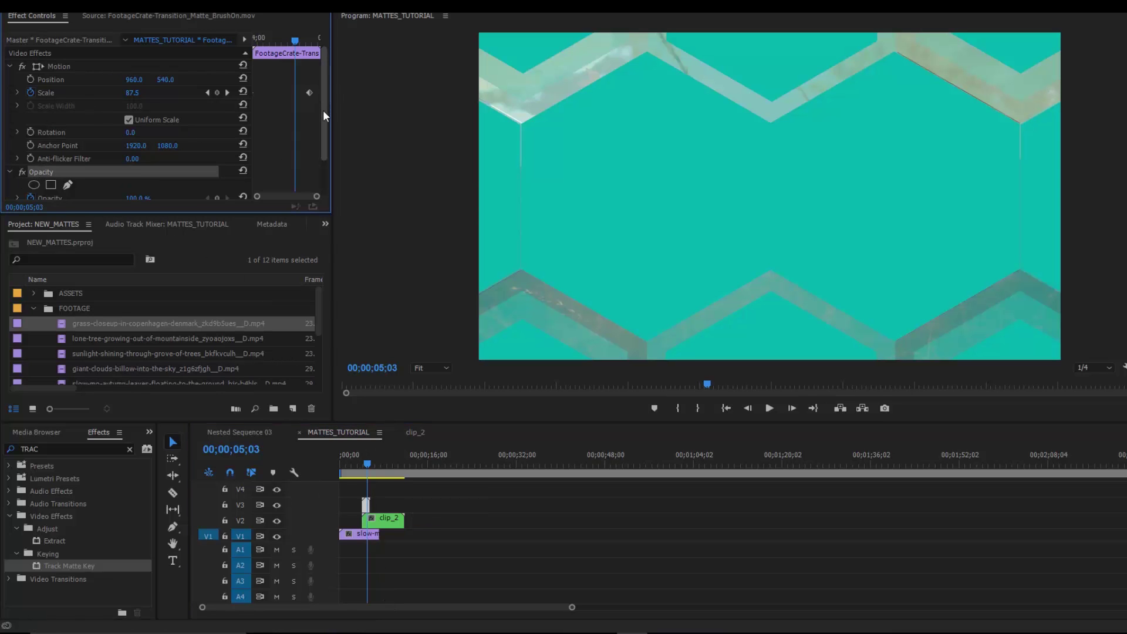
left_click_drag(326, 121, 321, 168)
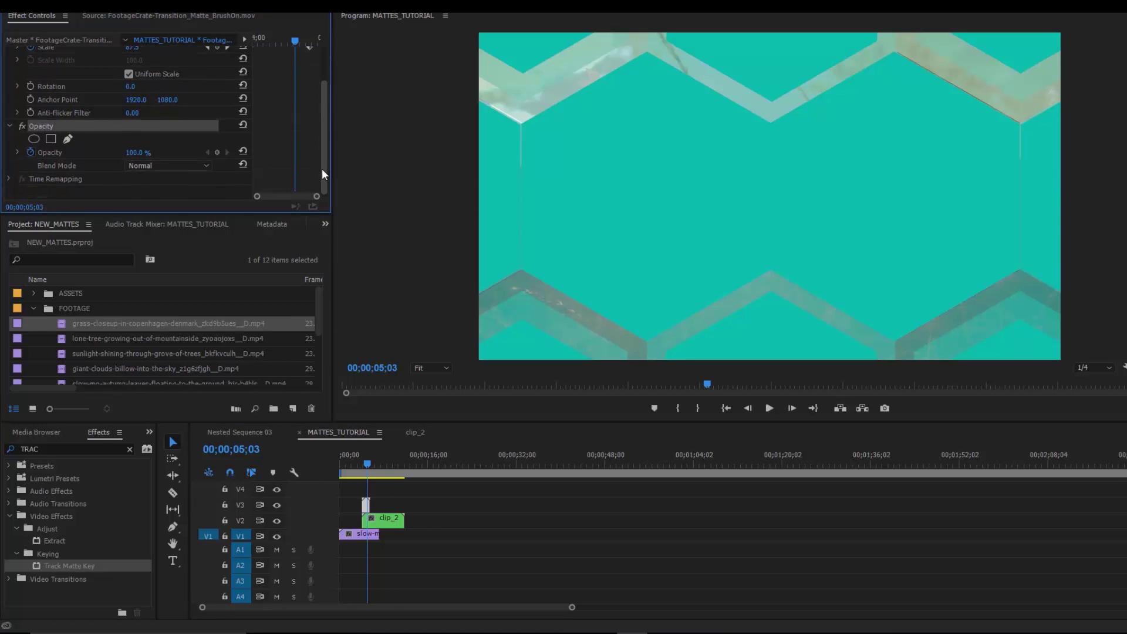
left_click(147, 166)
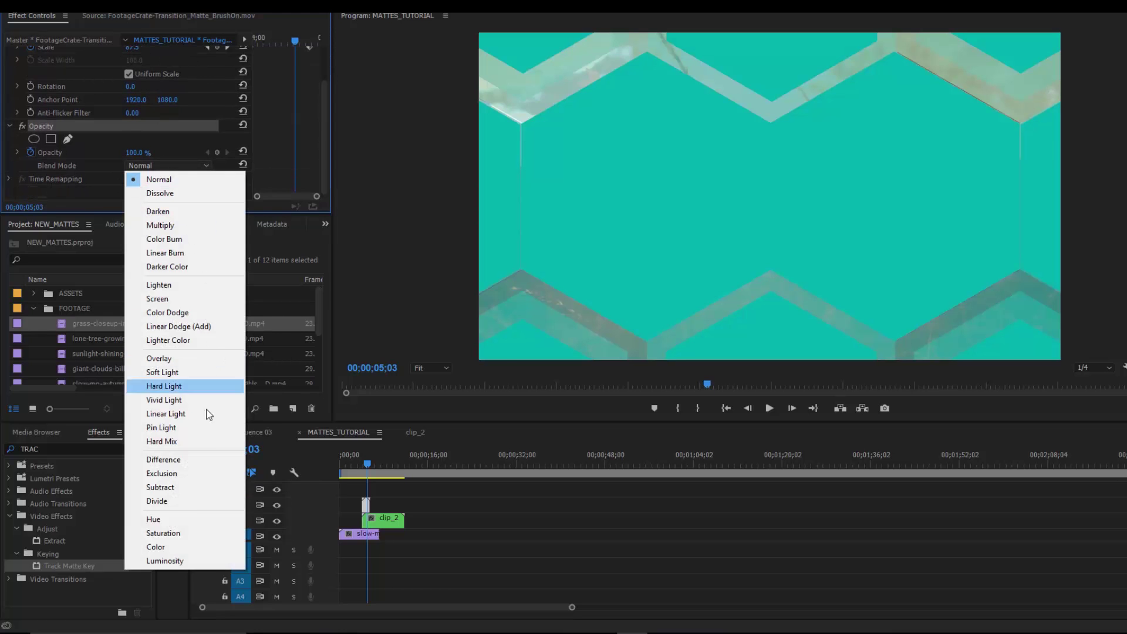
Blend the V3 matte in Hue mode and apply Change to Color, found by searching 'change'.
left_click(188, 519)
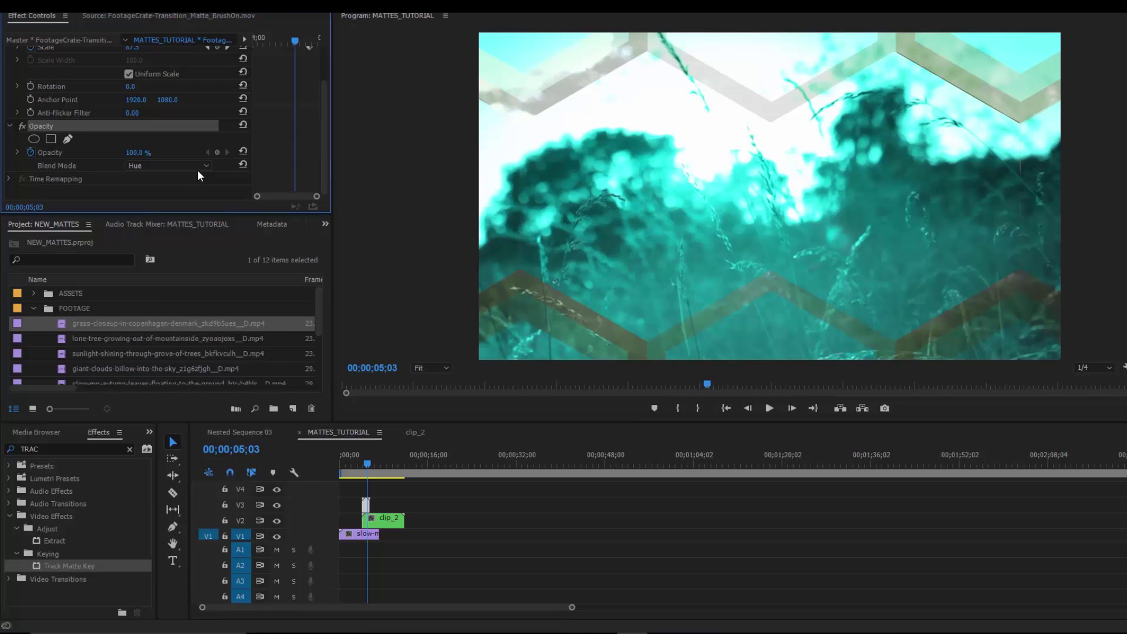
key("space")
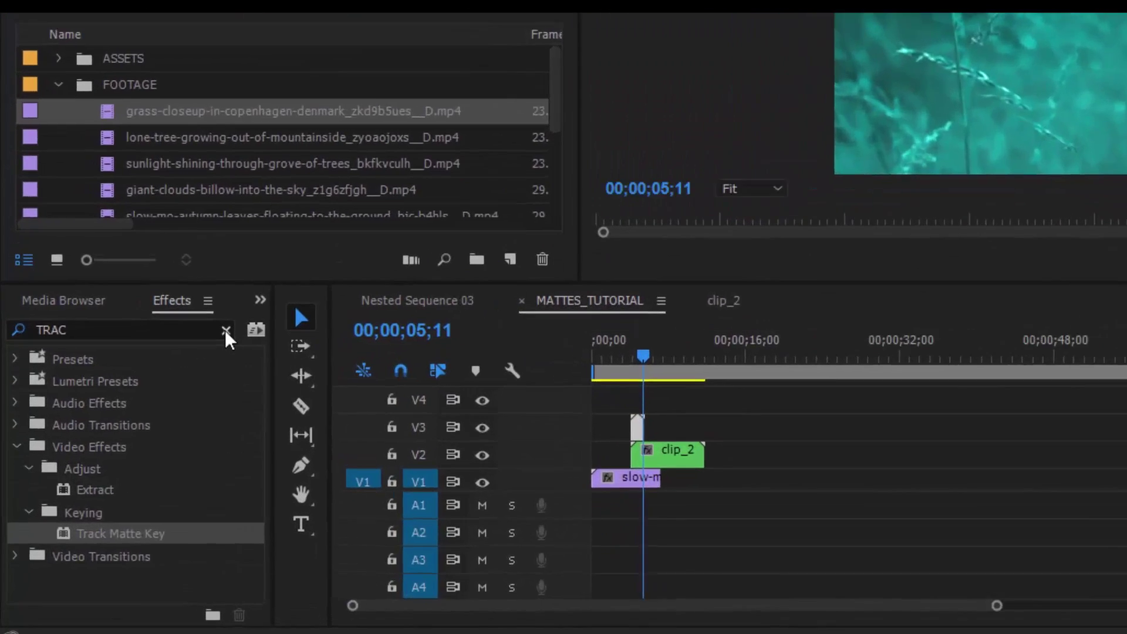
left_click(130, 449)
left_click(278, 189)
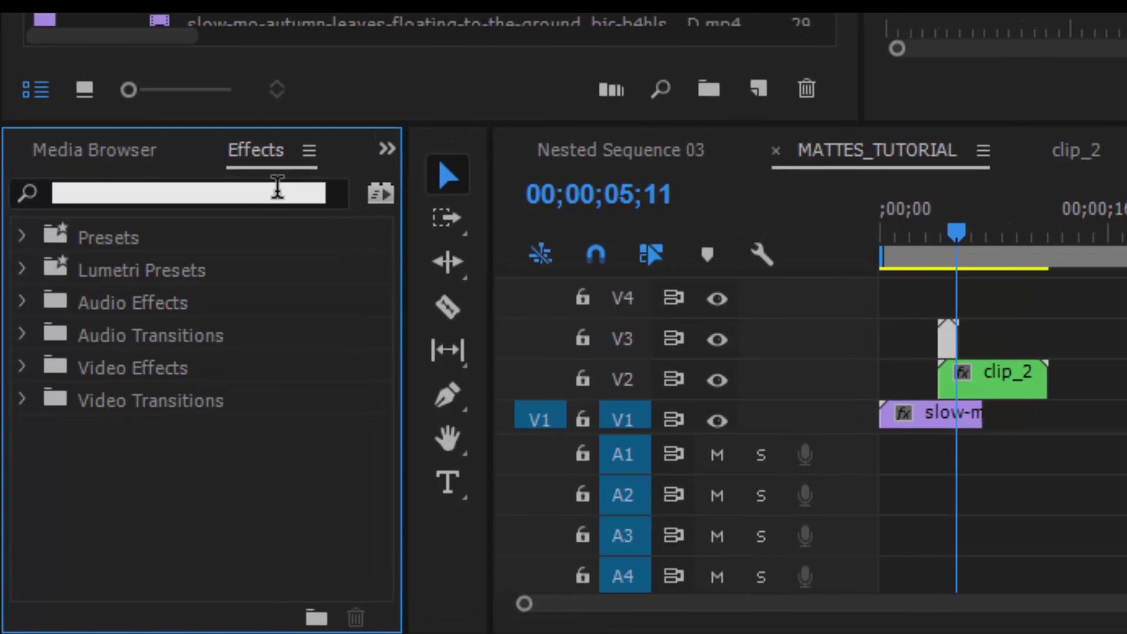
type("change")
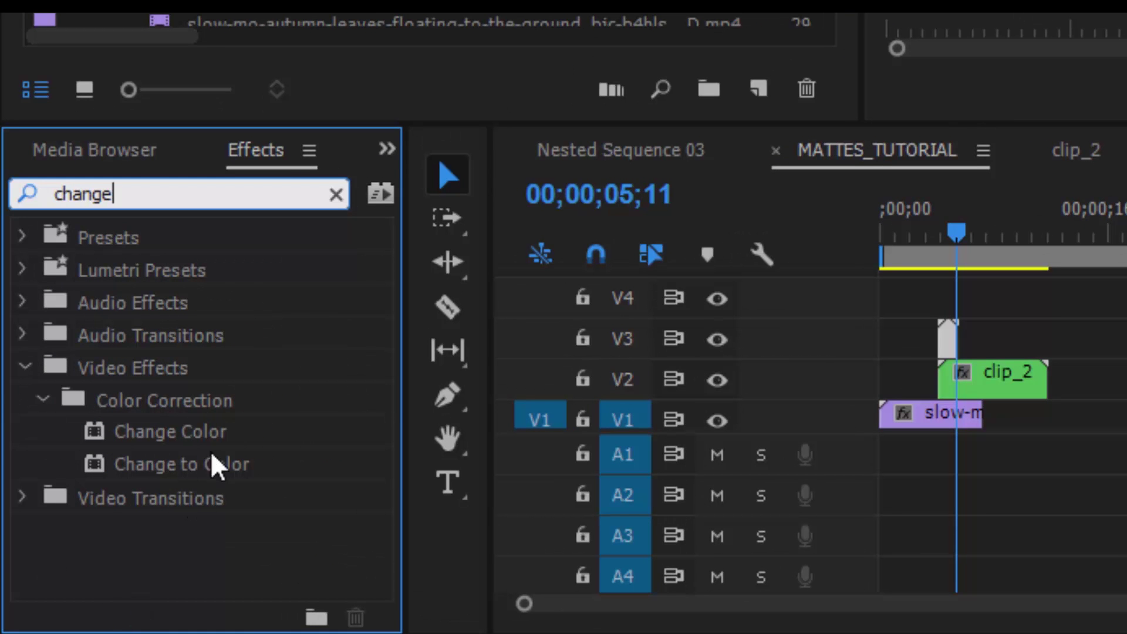
left_click_drag(216, 470, 955, 333)
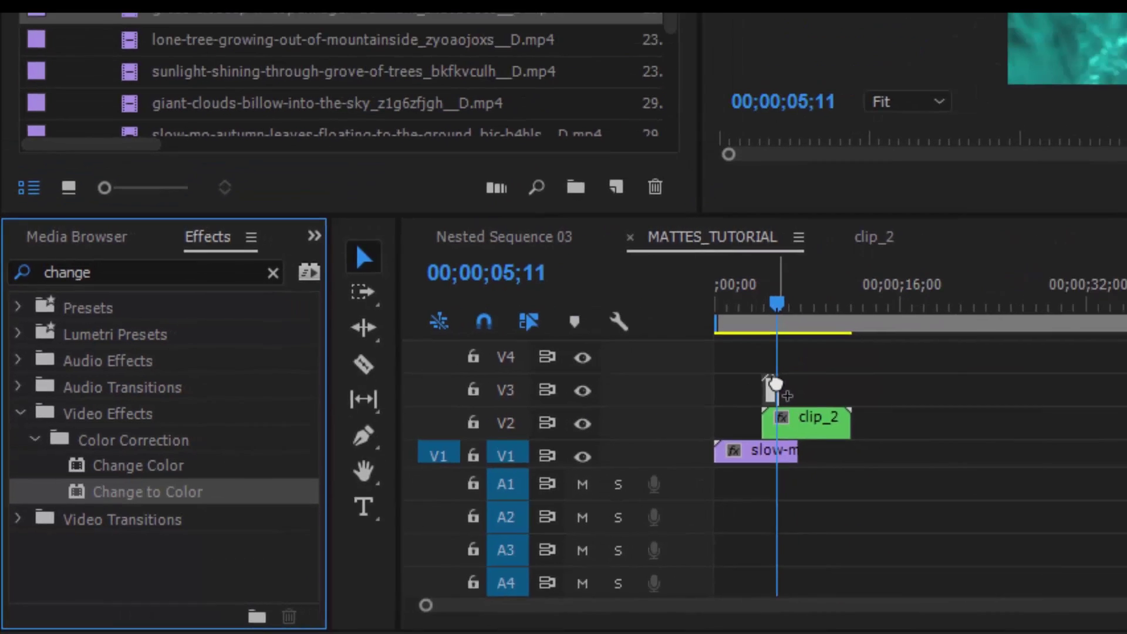
left_click_drag(775, 384, 773, 387)
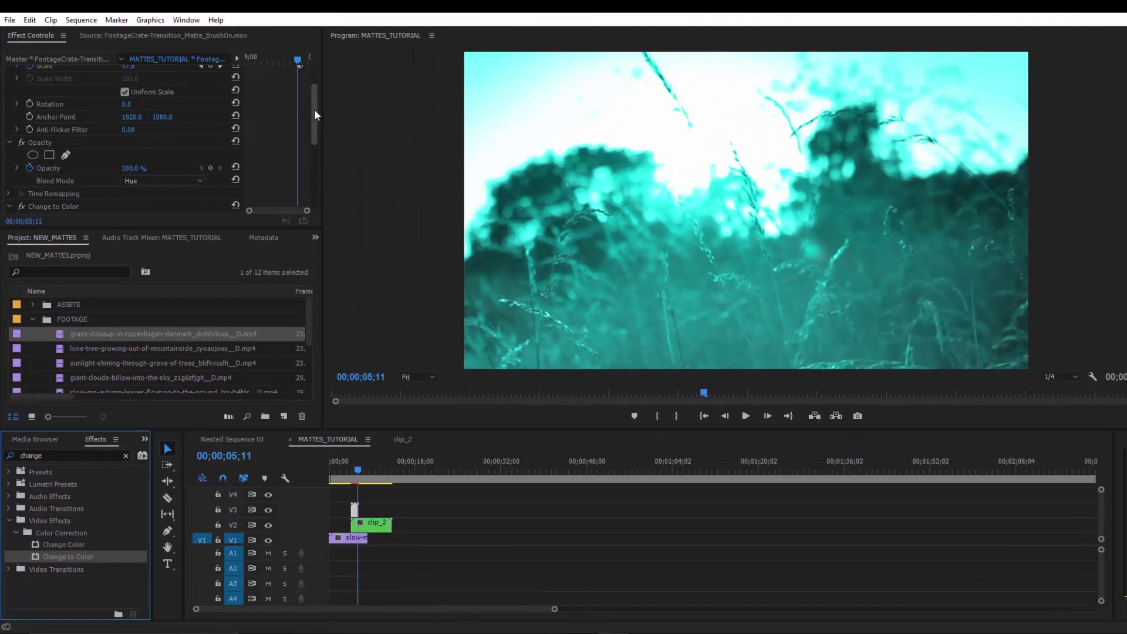
scroll(314, 114, "down", 3)
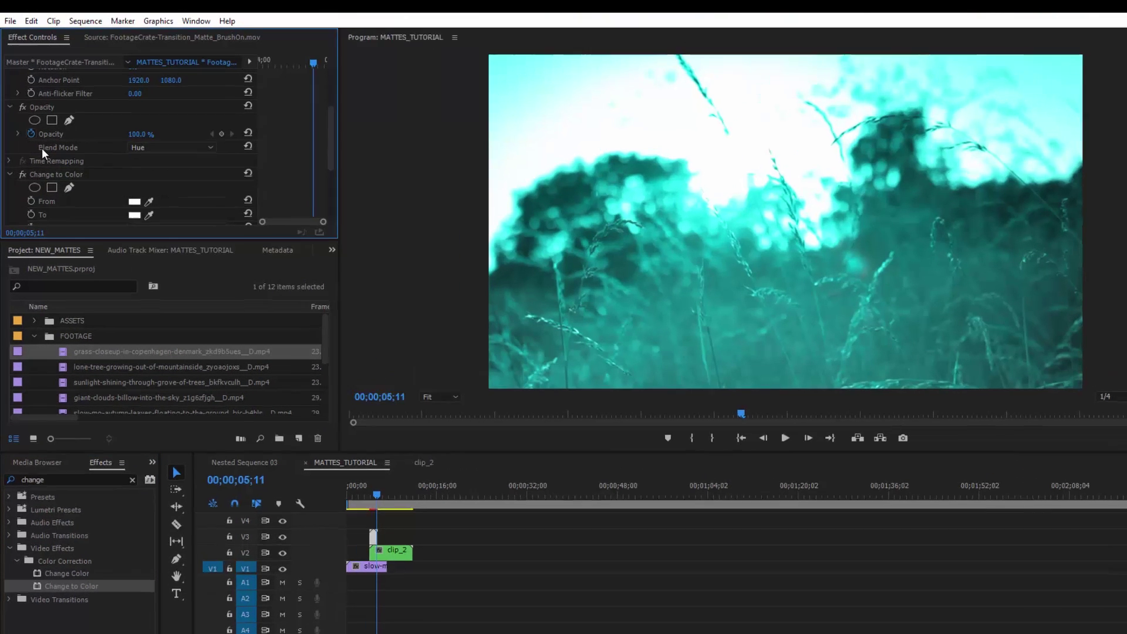
Return the overlay to Normal blending and sample the matte's teal as the Change to Color From colour.
left_click(160, 147)
left_click(159, 160)
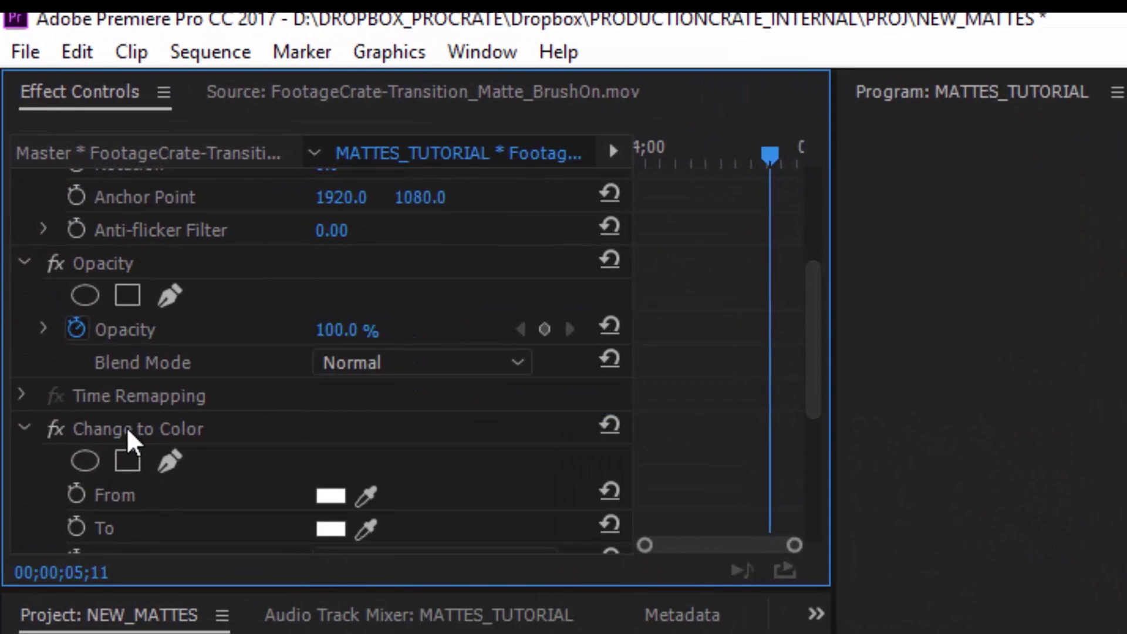
left_click(167, 434)
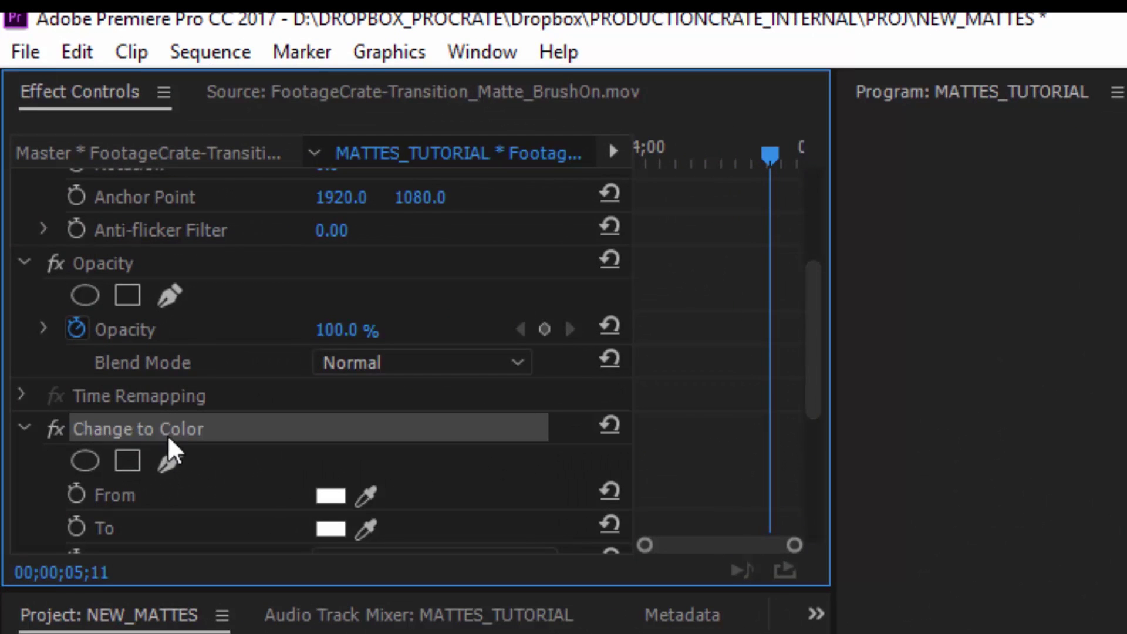
left_click(366, 496)
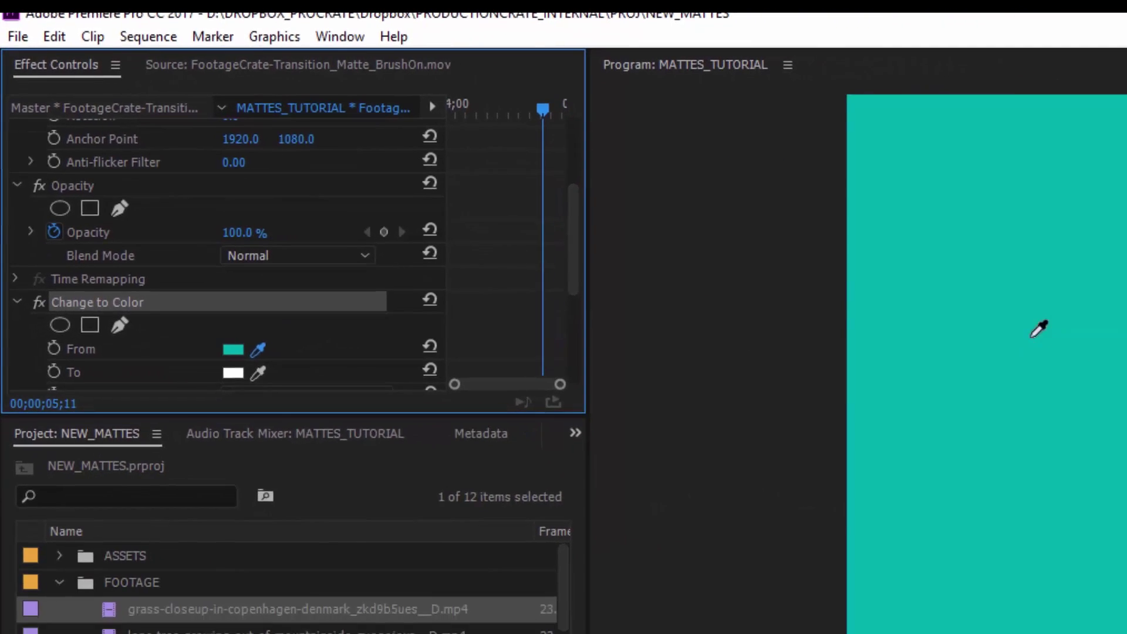
left_click(1031, 337)
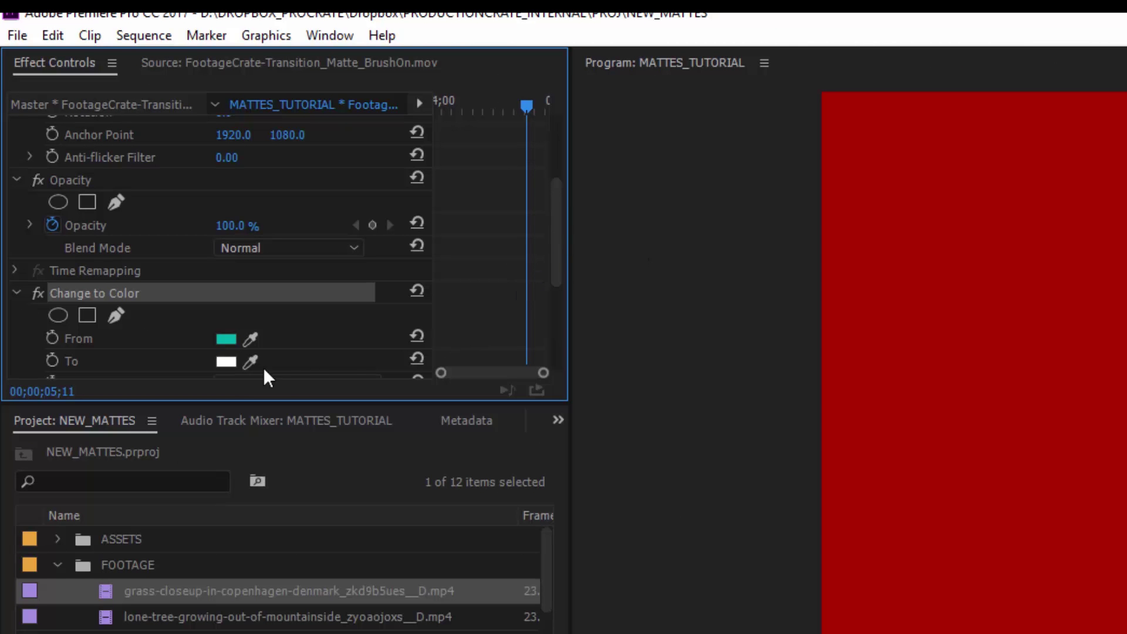
Set the Change to Color To colour to bright orange (CC9C47).
left_click(226, 360)
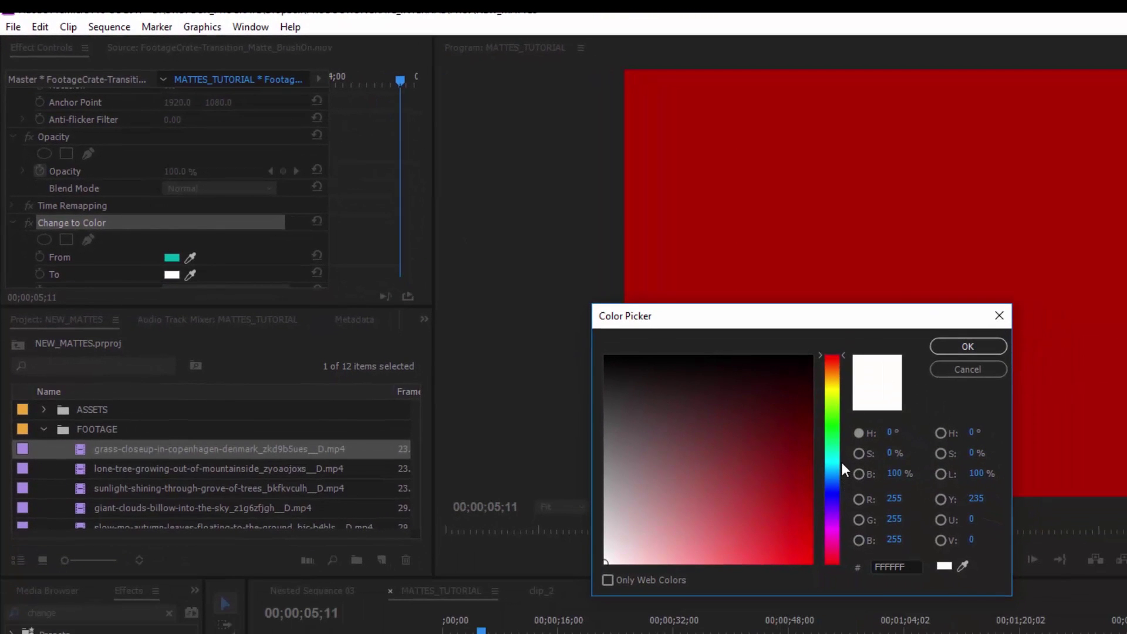
left_click_drag(833, 397, 833, 377)
mouse_move(749, 506)
left_mouse_down()
mouse_move(762, 536)
mouse_move(814, 565)
left_mouse_up()
left_click(948, 346)
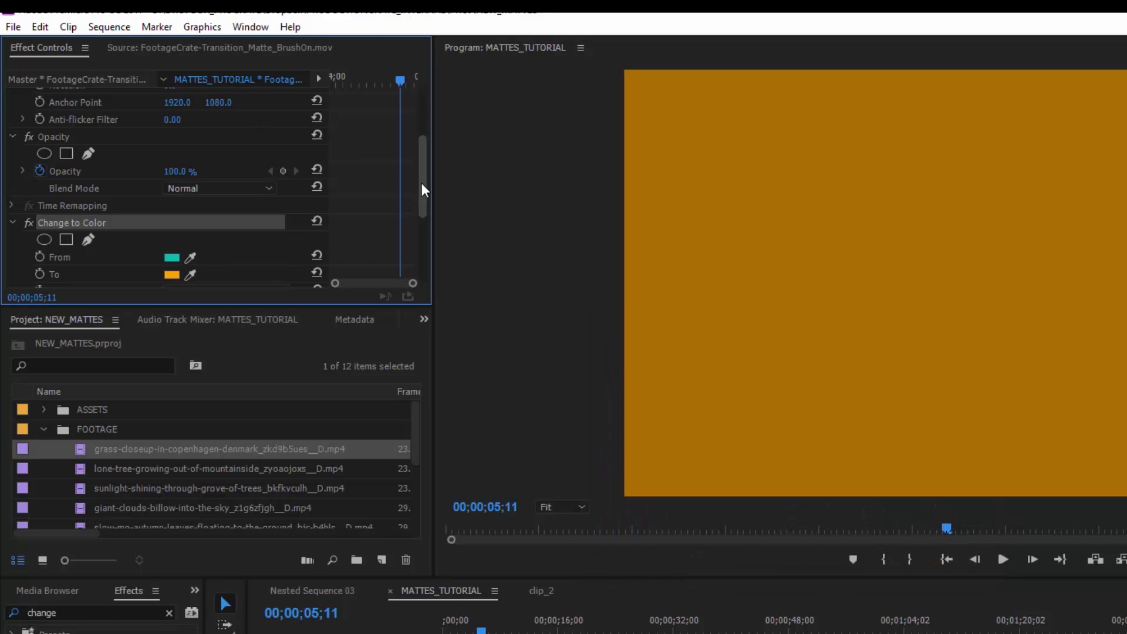
scroll(422, 179, "down", 1)
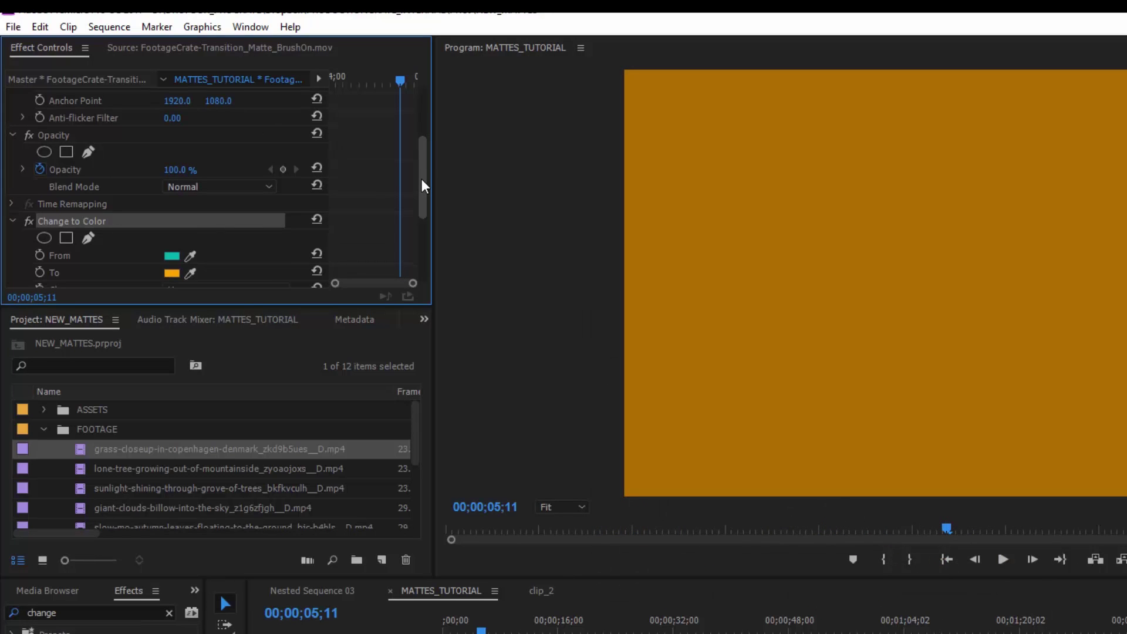
left_click(16, 221)
Switch the orange overlay to Hue blending, toggle V3 visibility to compare, and preview the transition.
left_click(176, 227)
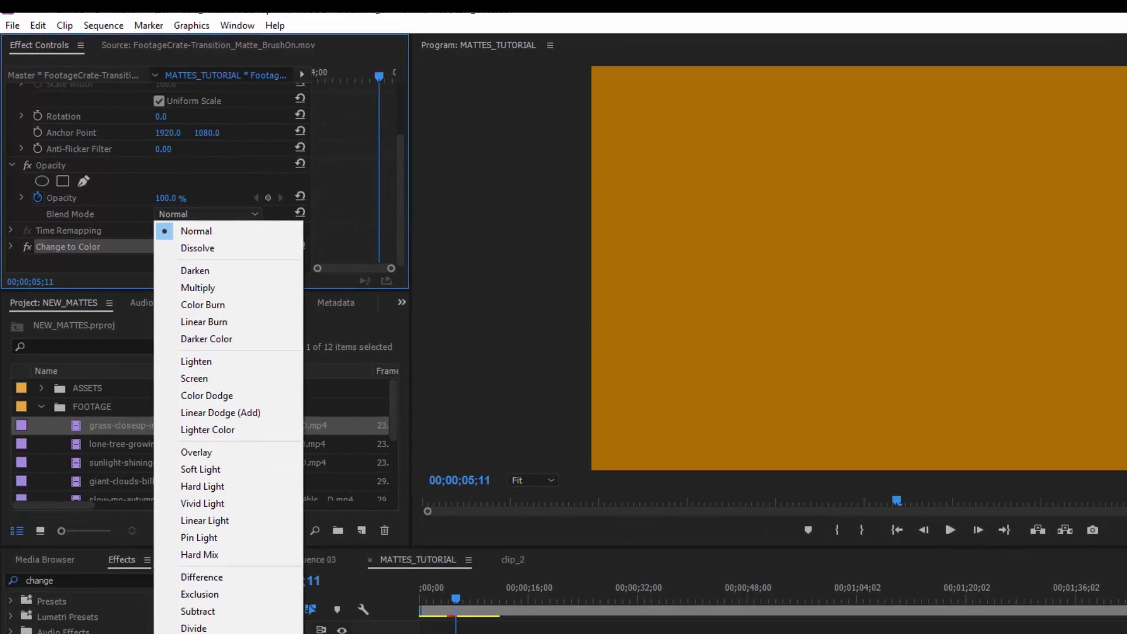
left_click(187, 633)
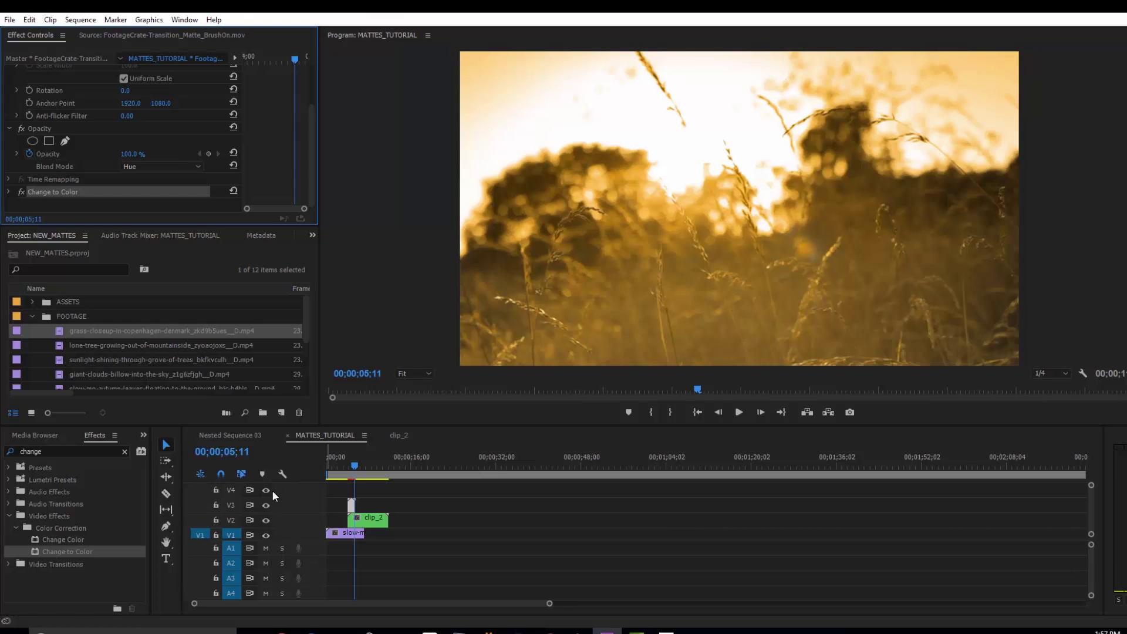
left_click(264, 505)
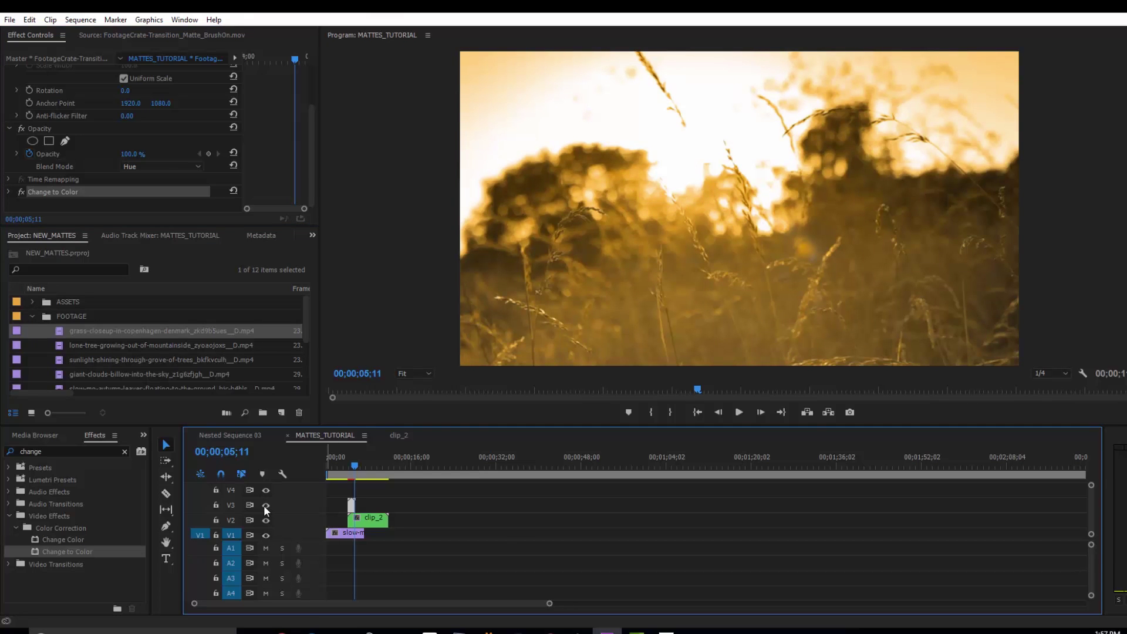
left_click(264, 506)
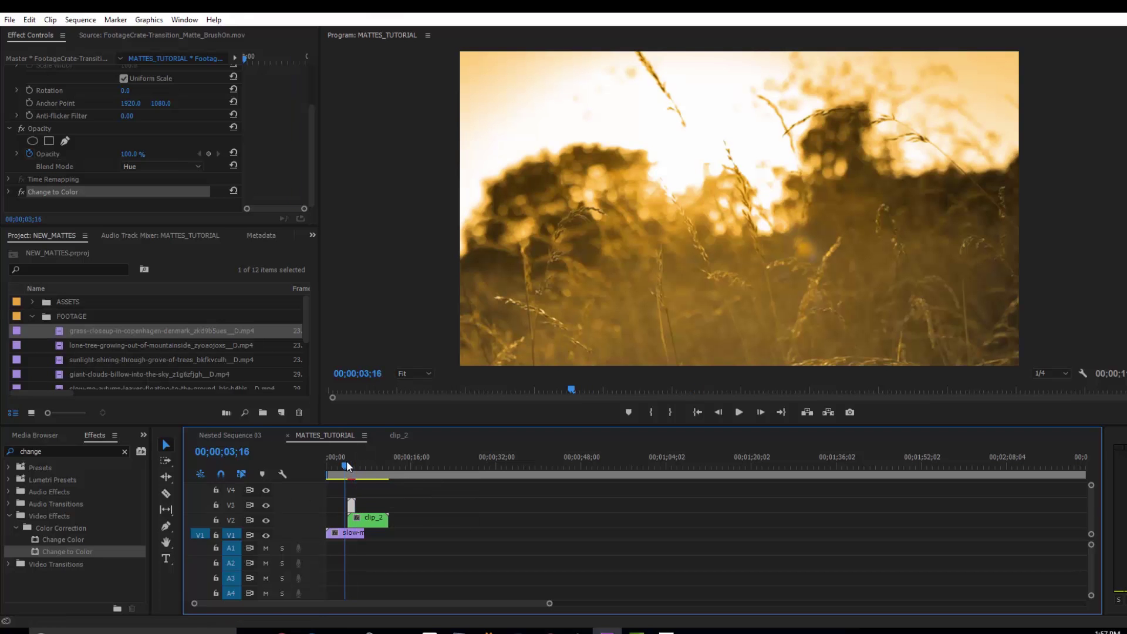
key("space")
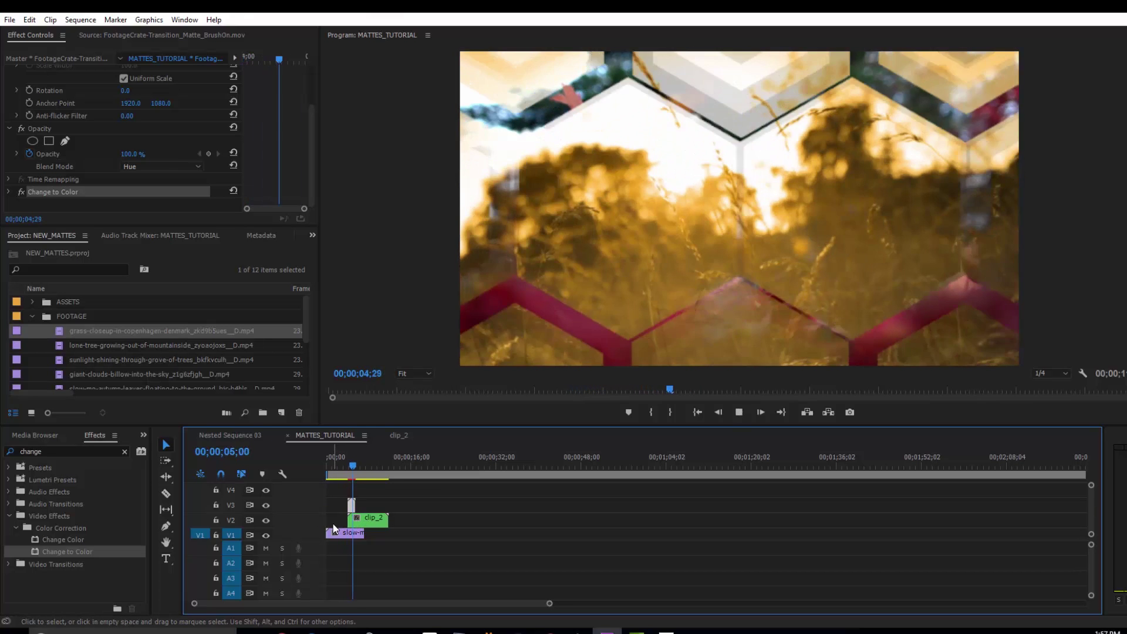
left_click(347, 467)
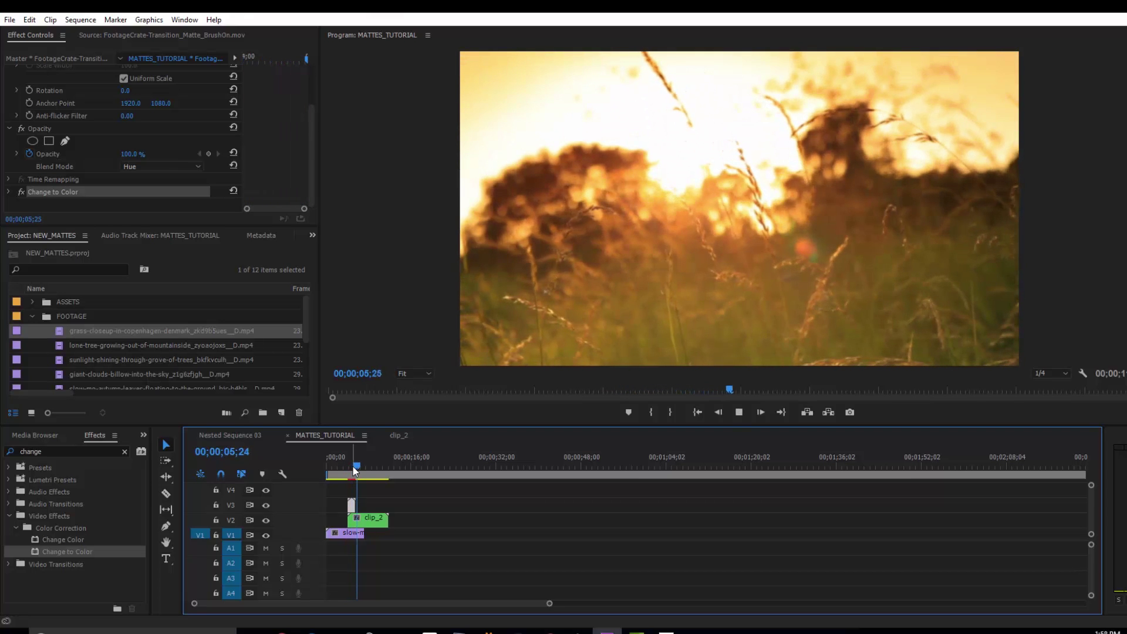
Add a frame hold to the V3 hex matte clip at the gold grass frame.
key("space")
left_click_drag(358, 468, 355, 465)
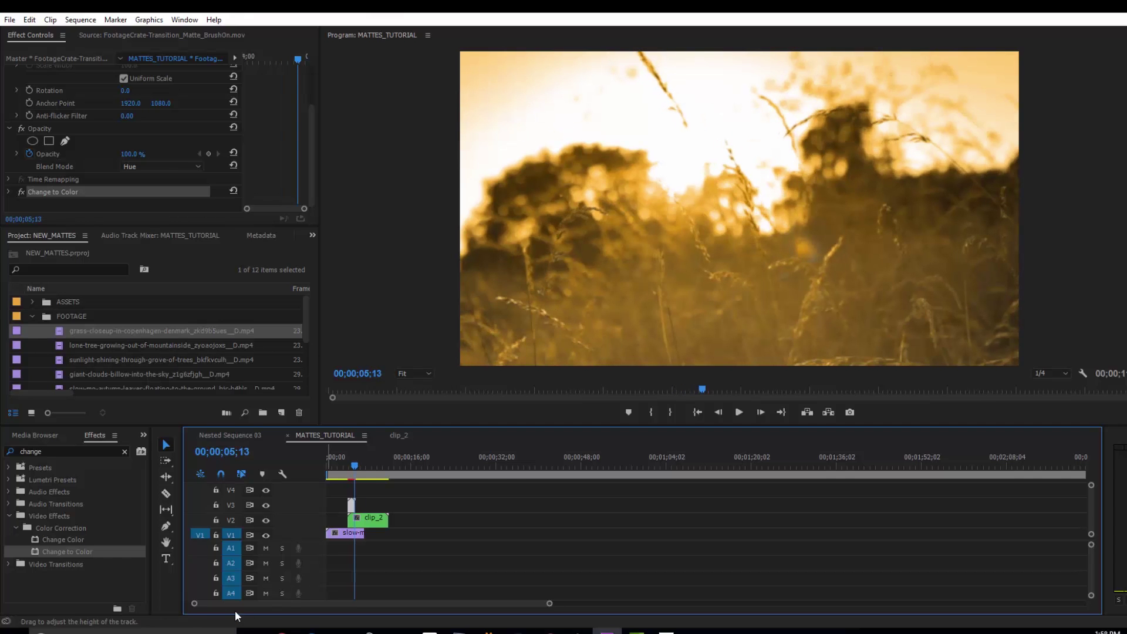
key("equal")
key("equal")
key("equal")
key("equal")
key("equal")
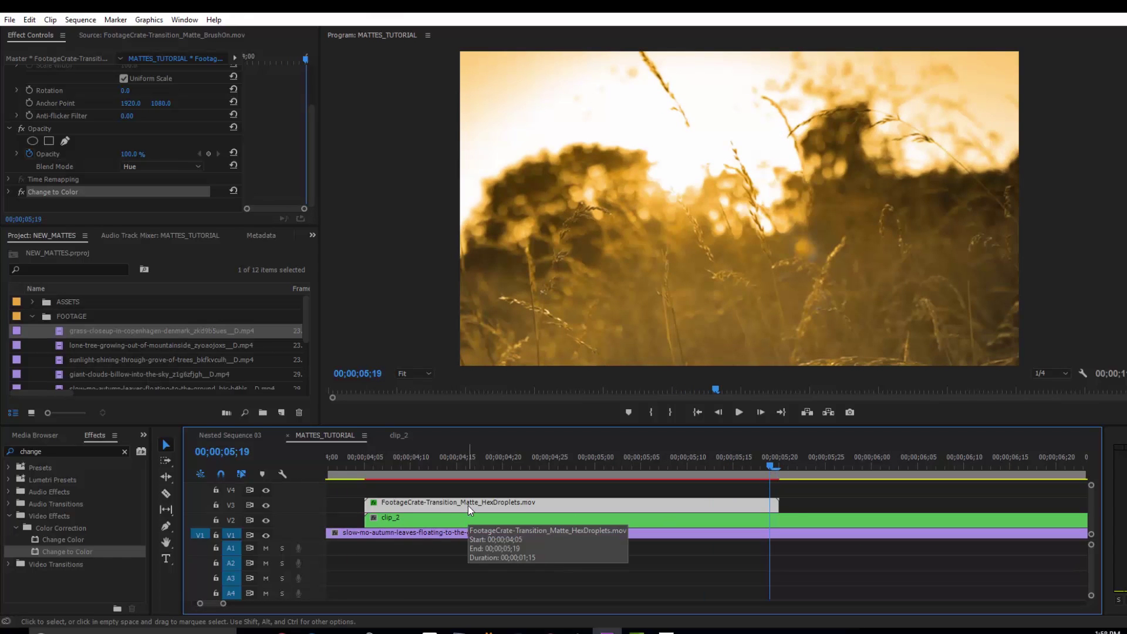
right_click(679, 505)
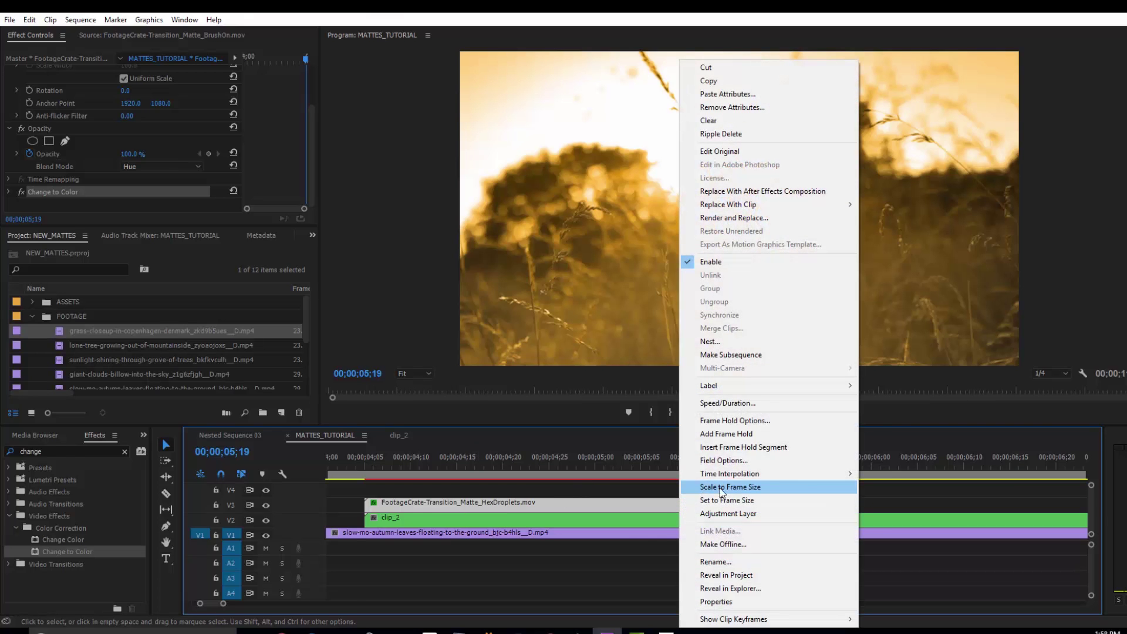
left_click(763, 433)
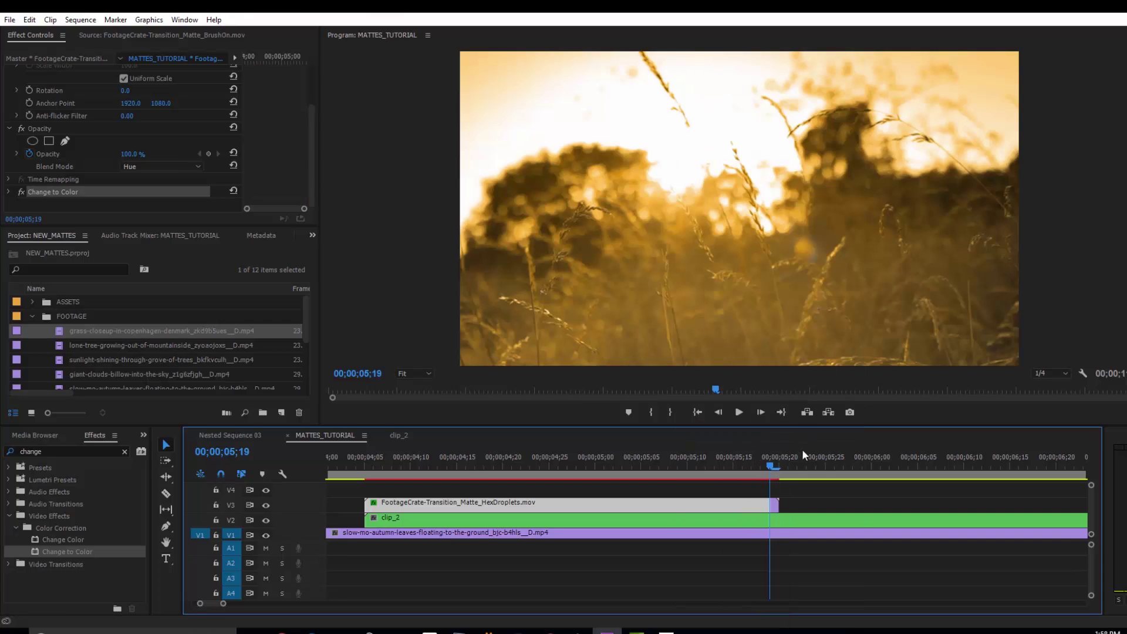
Extend the held frame segment out to the end of clip_2.
left_click(774, 503)
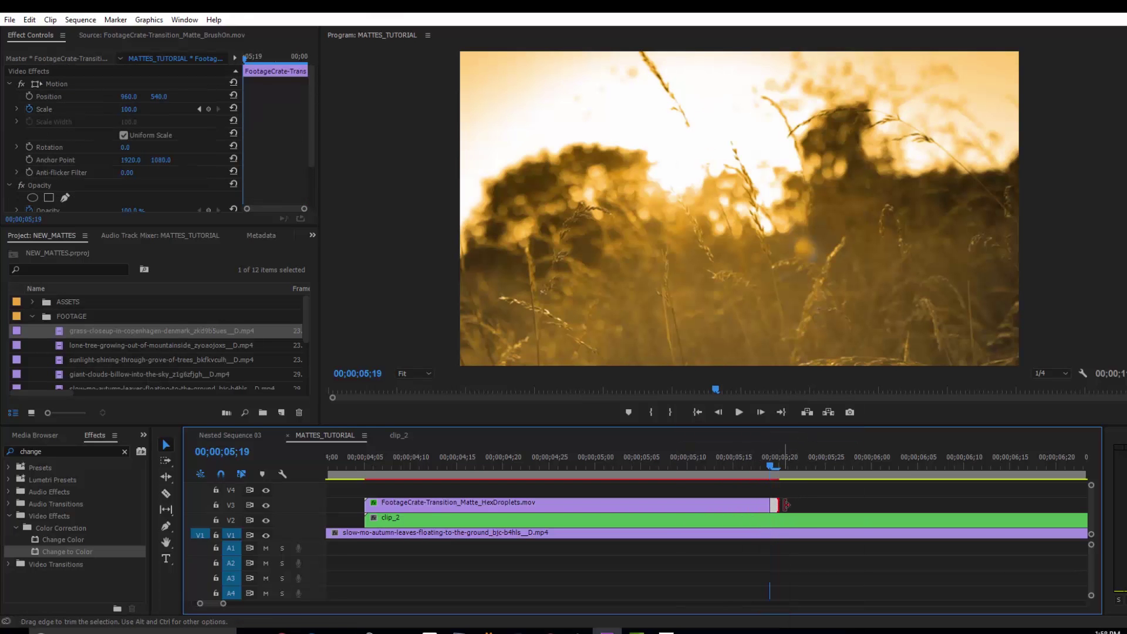
left_click_drag(784, 504, 889, 505)
left_click_drag(223, 604, 274, 603)
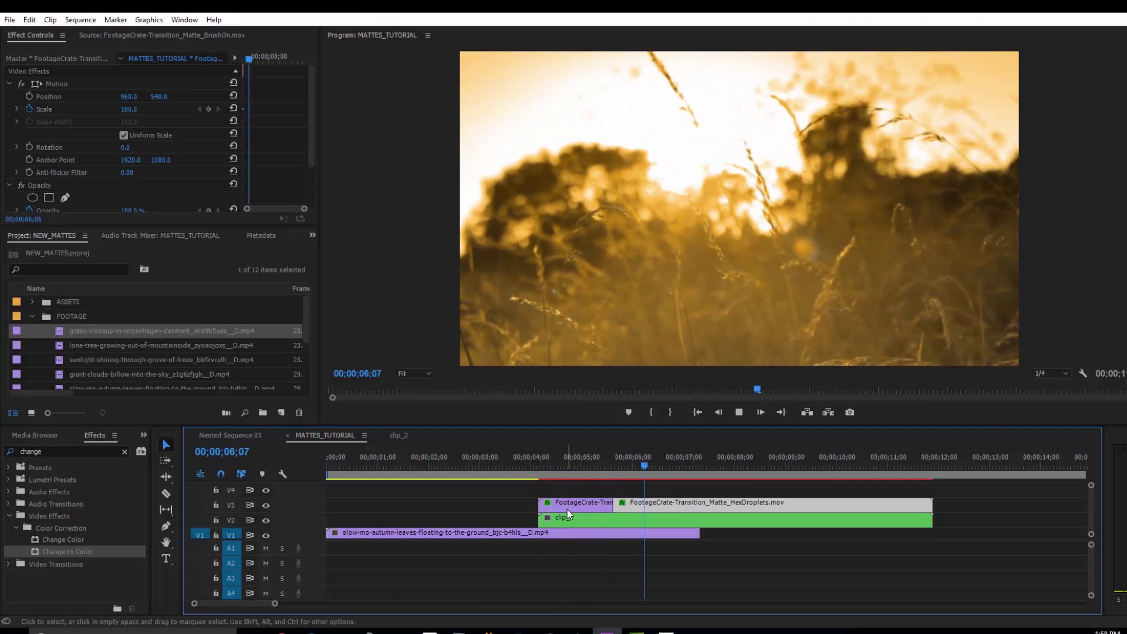
key("space")
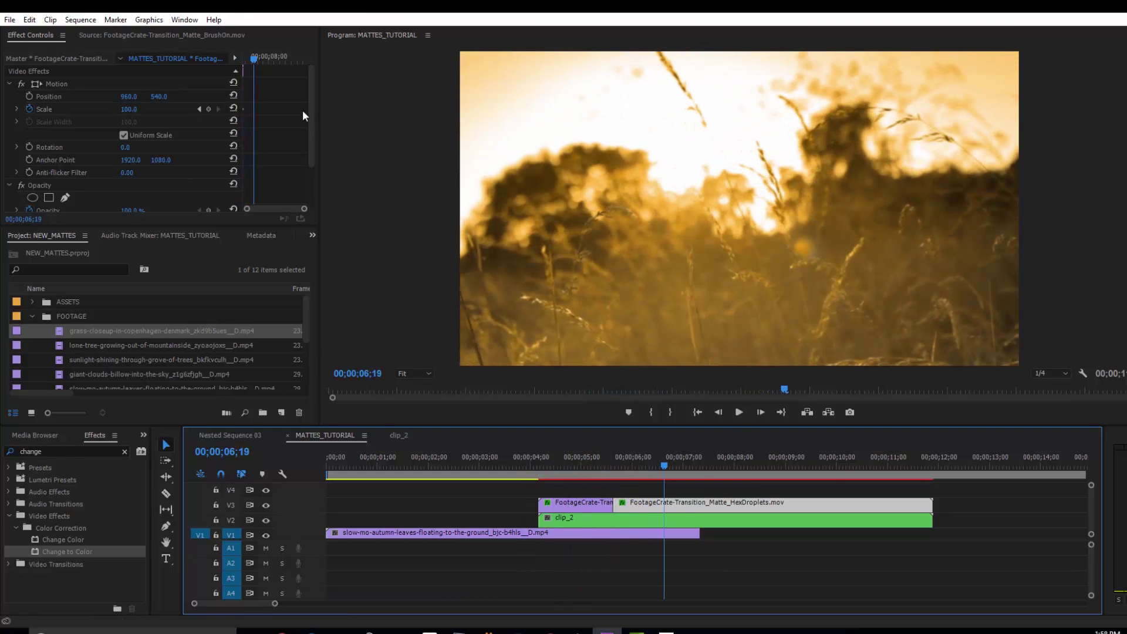
Change the frame-hold segment's Change to Color To colour to blue 0054FF.
left_click_drag(310, 118, 237, 187)
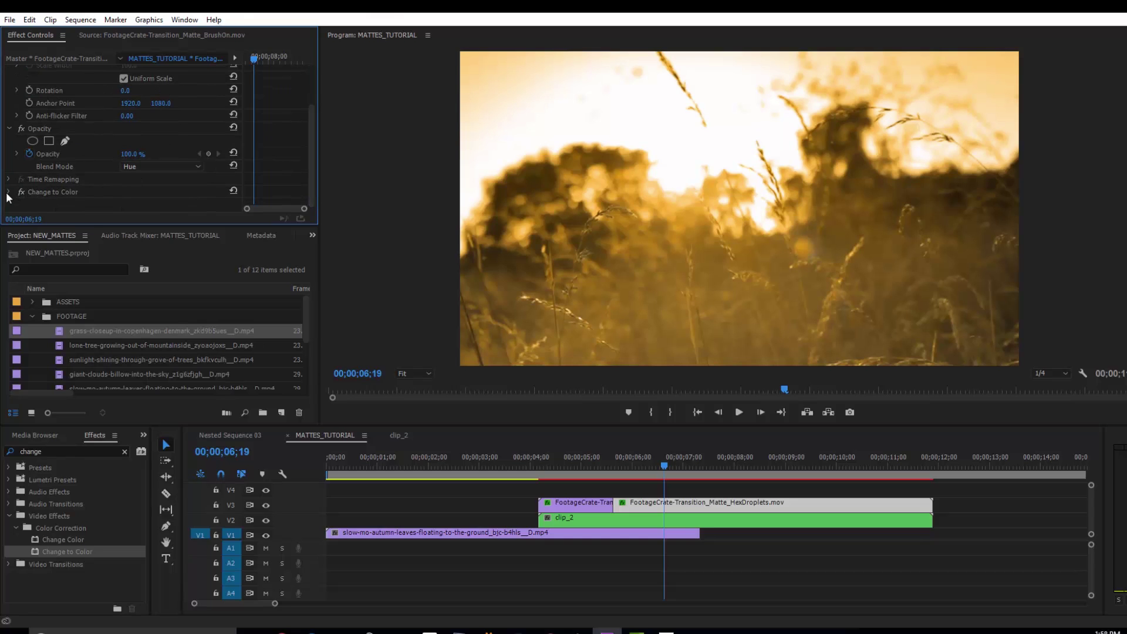
left_click(53, 192)
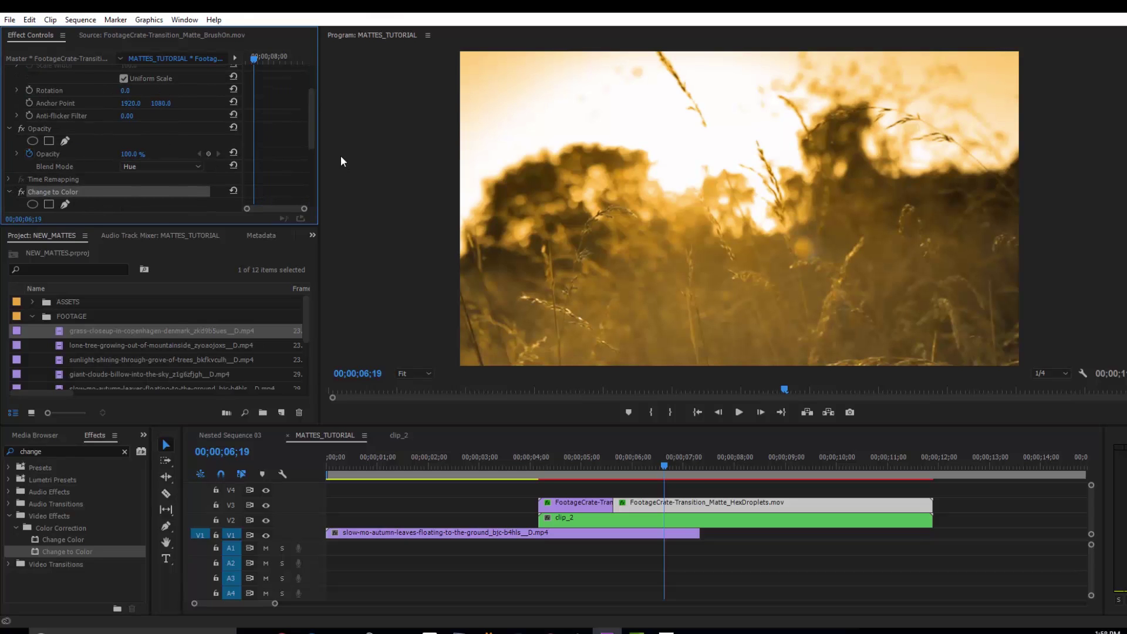
scroll(181, 148, "down", 5)
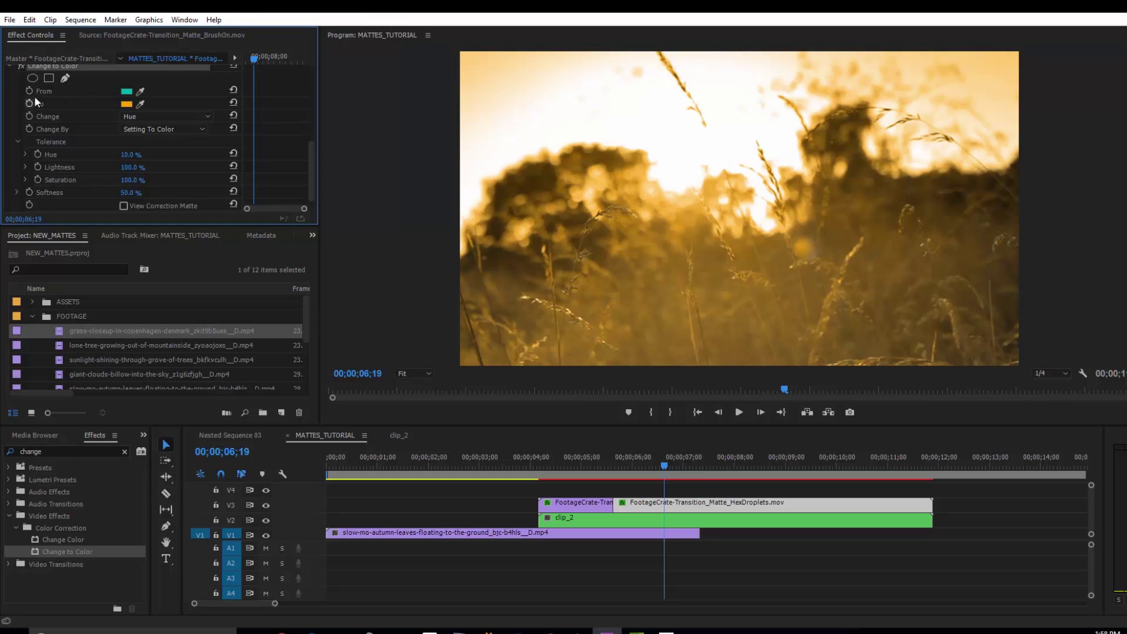
left_click(127, 104)
left_click(614, 368)
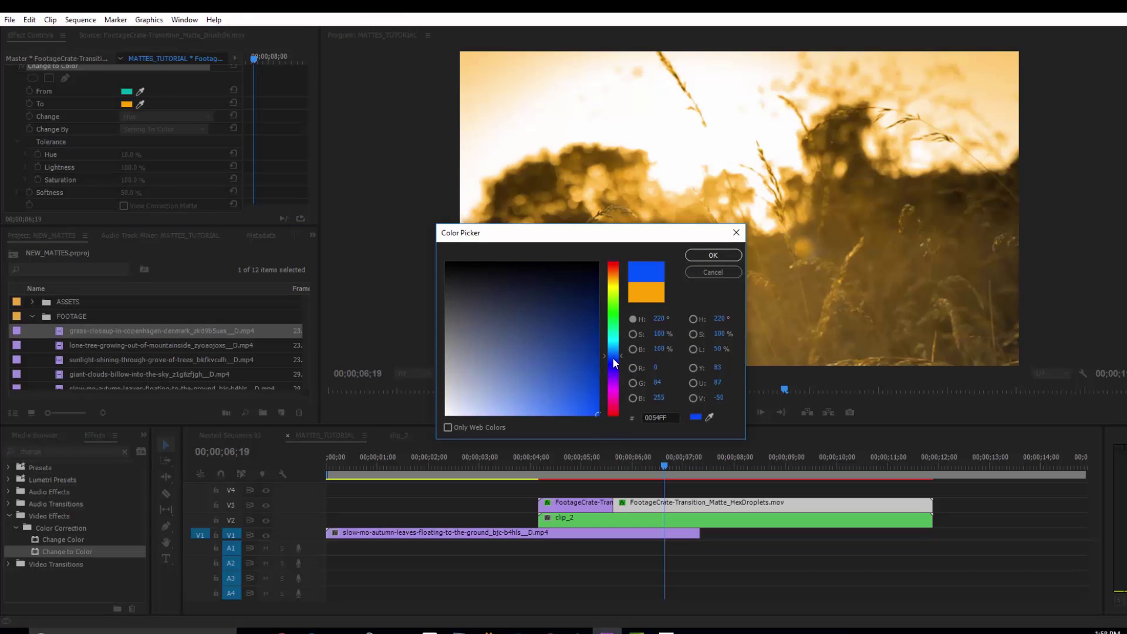
left_click(704, 254)
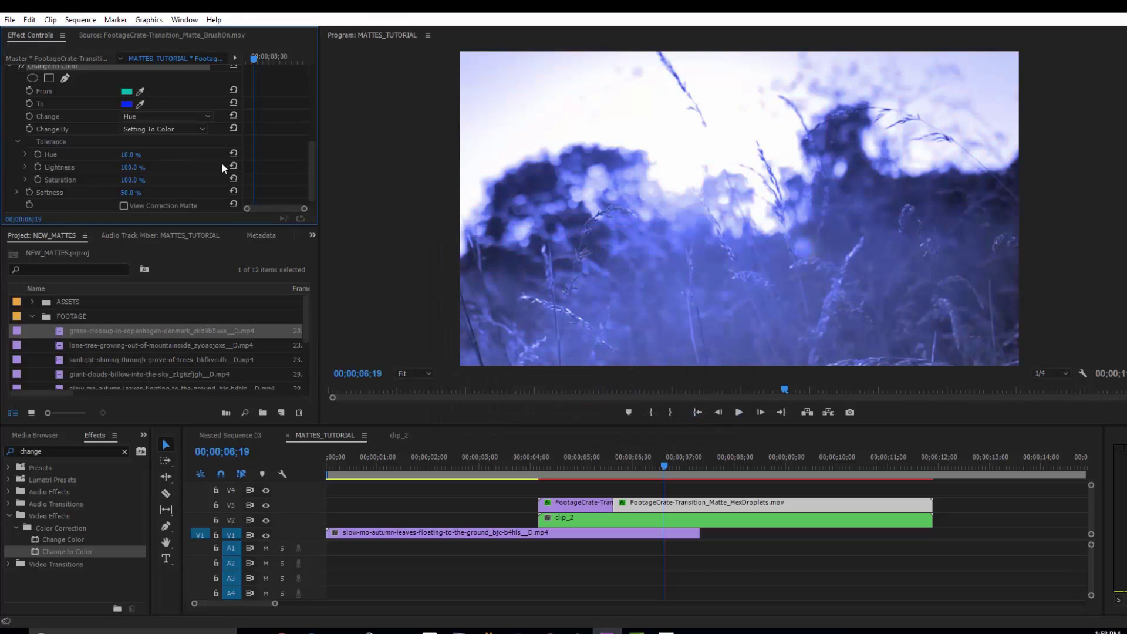
Select the first part of the V3 matte clip and collapse its Opacity settings.
left_click_drag(315, 171, 308, 150)
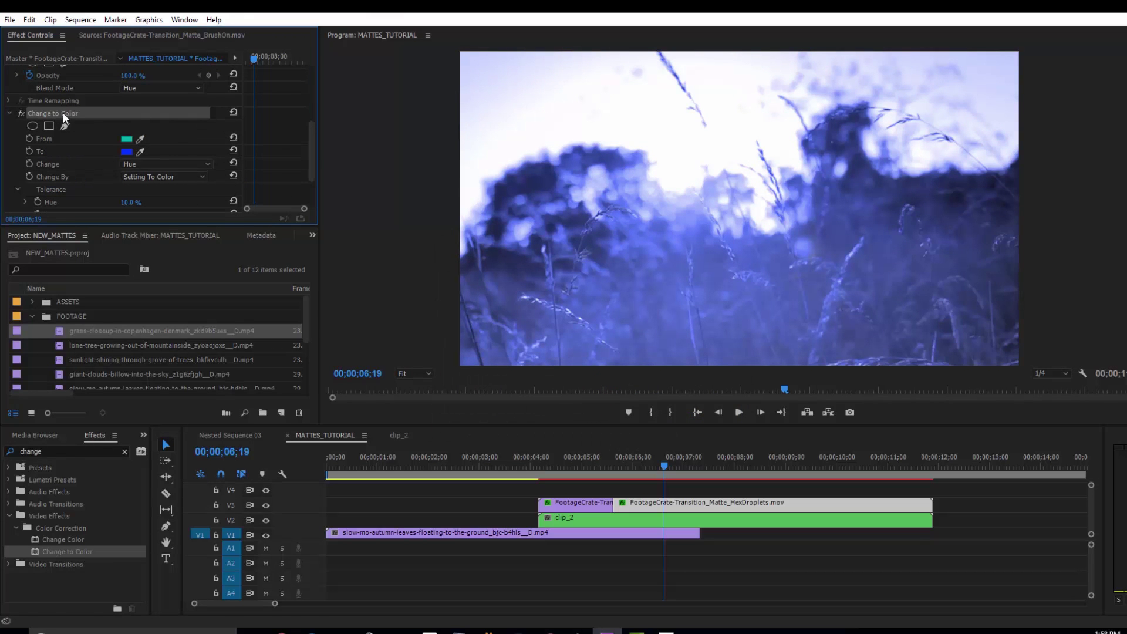
left_click(602, 505)
left_click(596, 473)
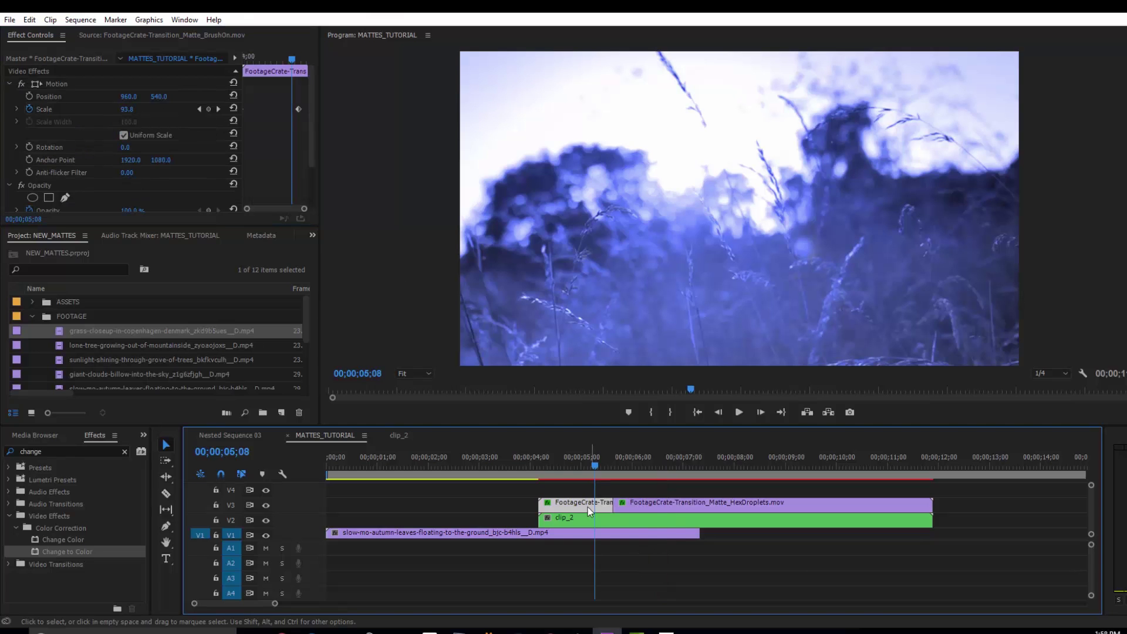
left_click(10, 185)
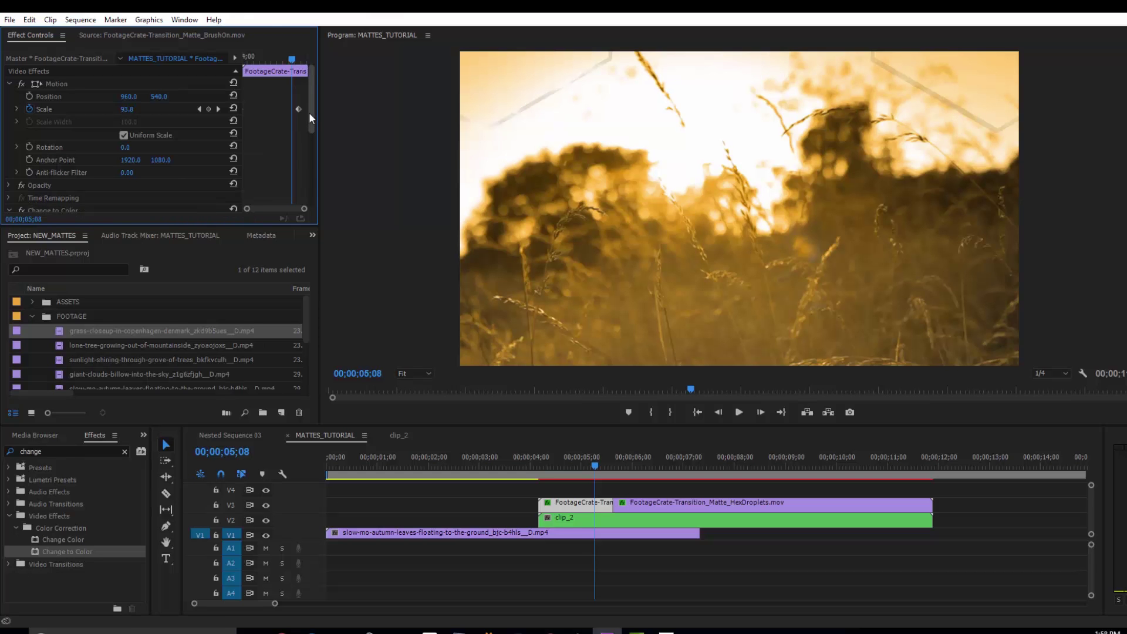
Turn the first matte part blue too and play the transition back from 04;08.
left_click_drag(309, 111, 316, 181)
left_click(533, 466)
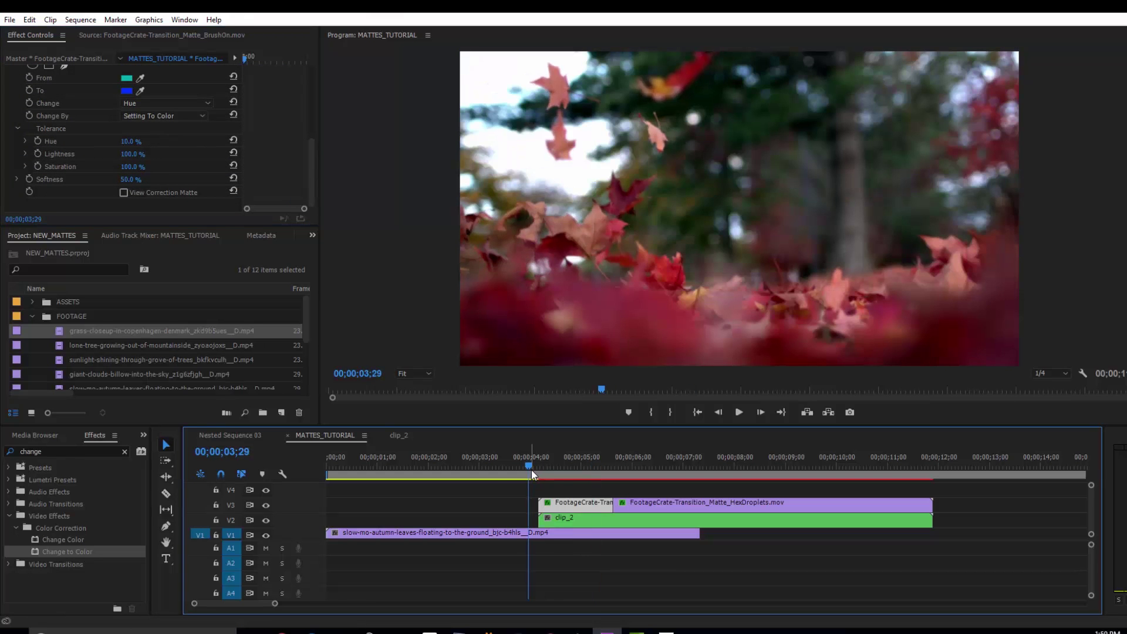
key("space")
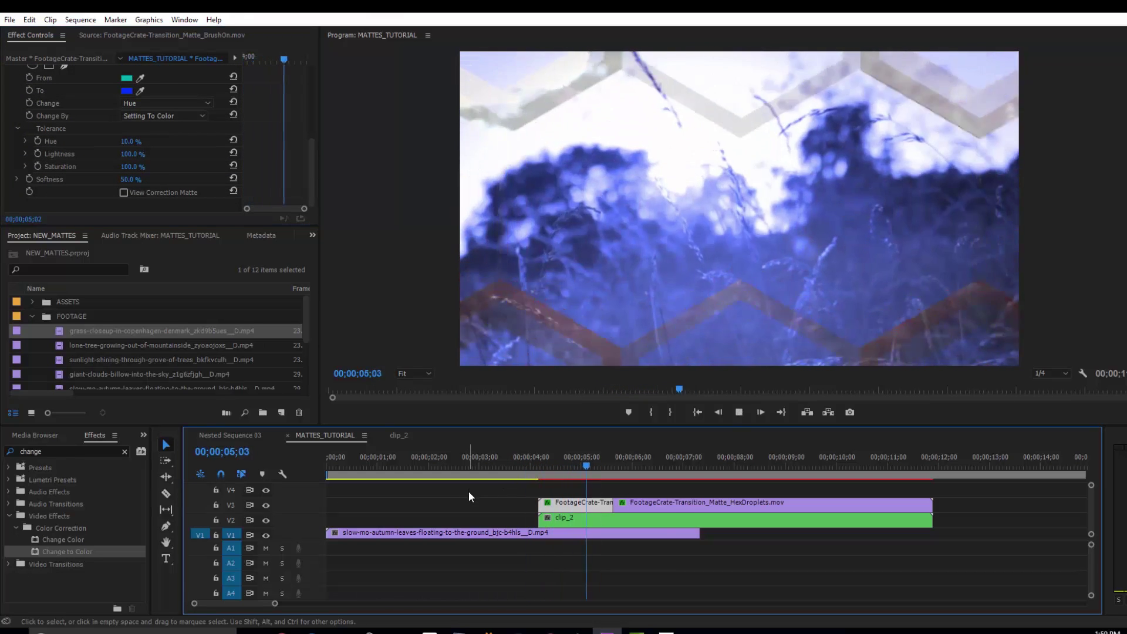
left_click(540, 464)
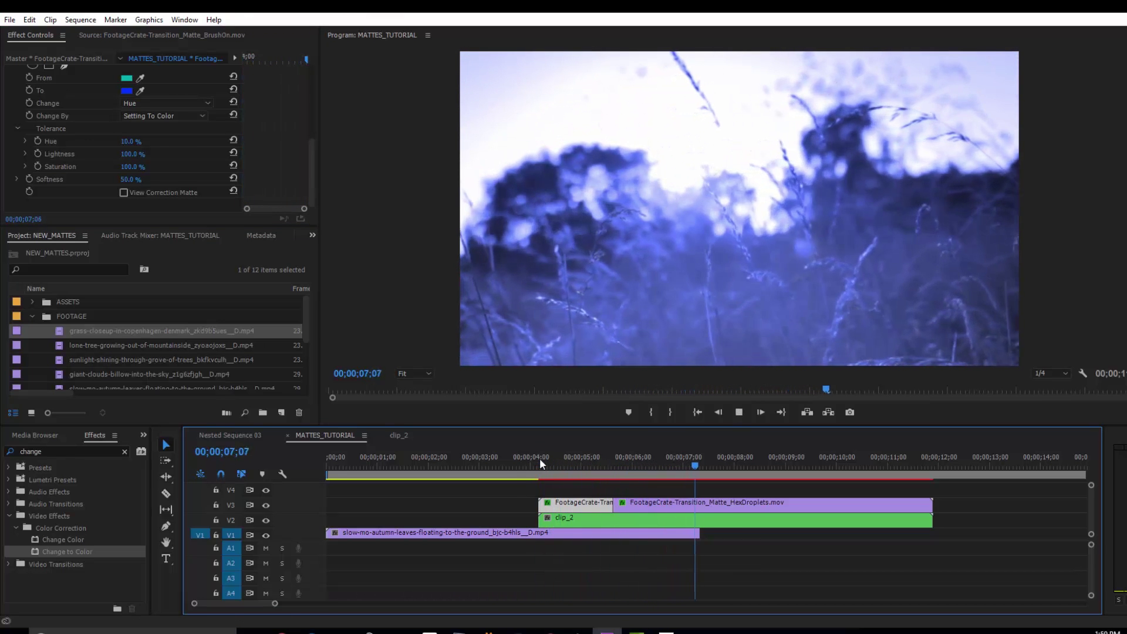
key("space")
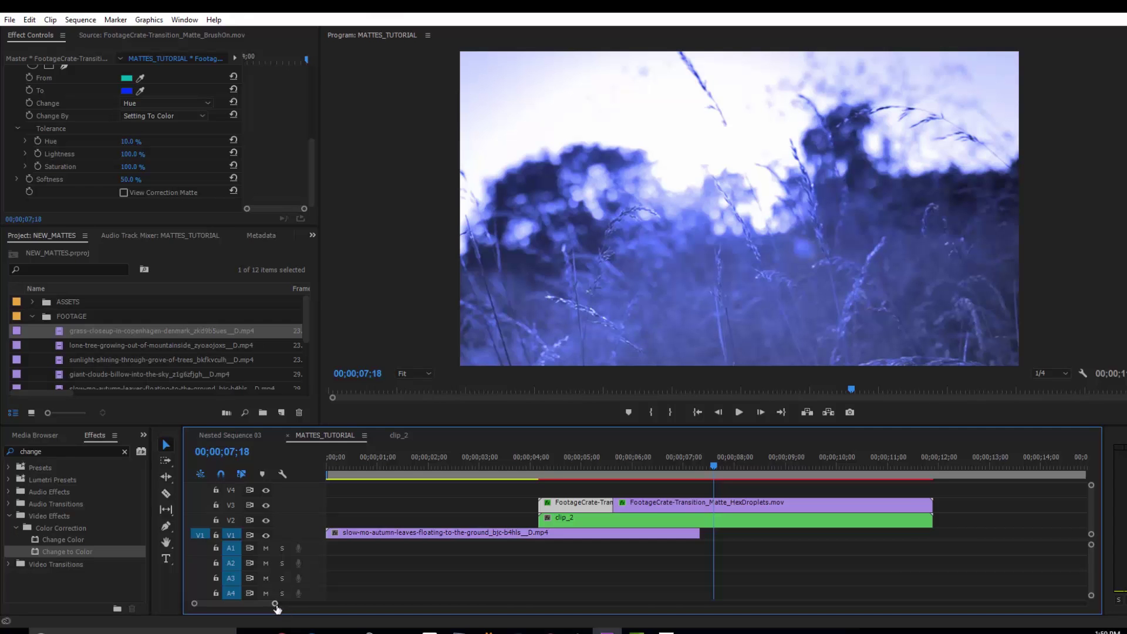
left_click_drag(277, 609, 331, 607)
left_click(425, 463)
key("space")
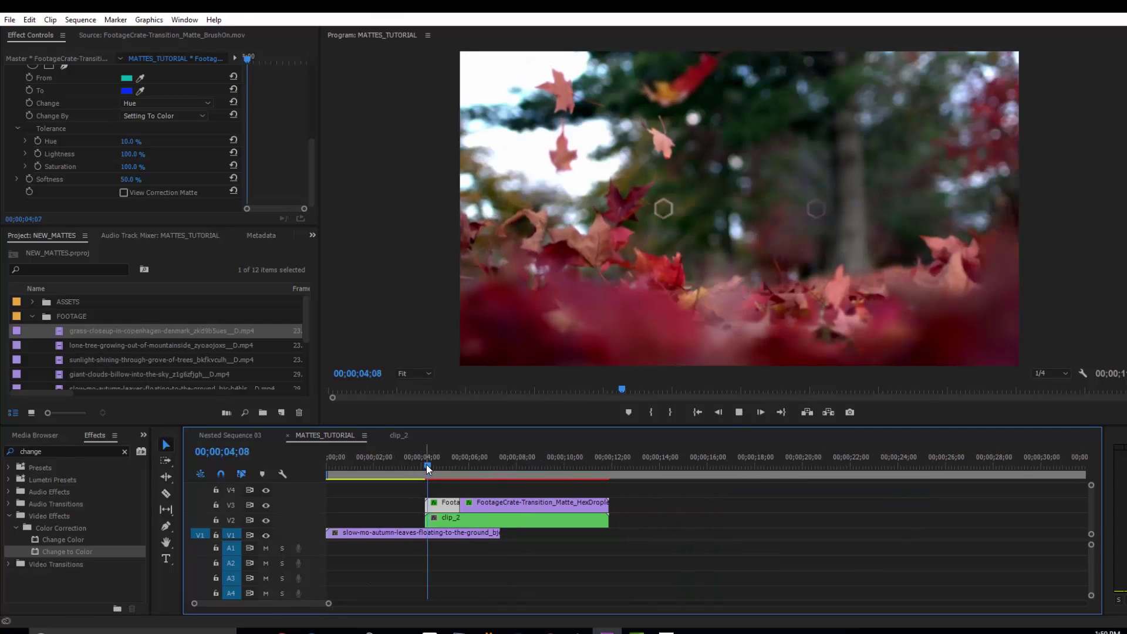